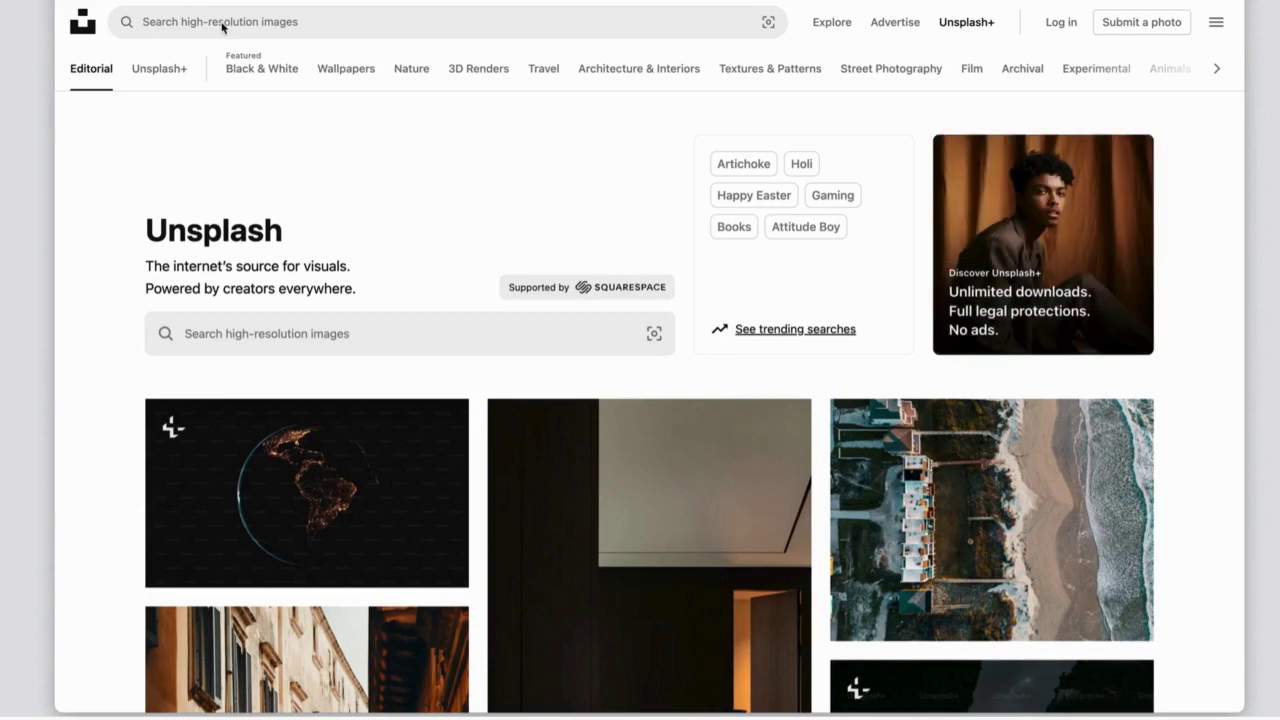
Search Unsplash for 'white background' photos
left_click(183, 22)
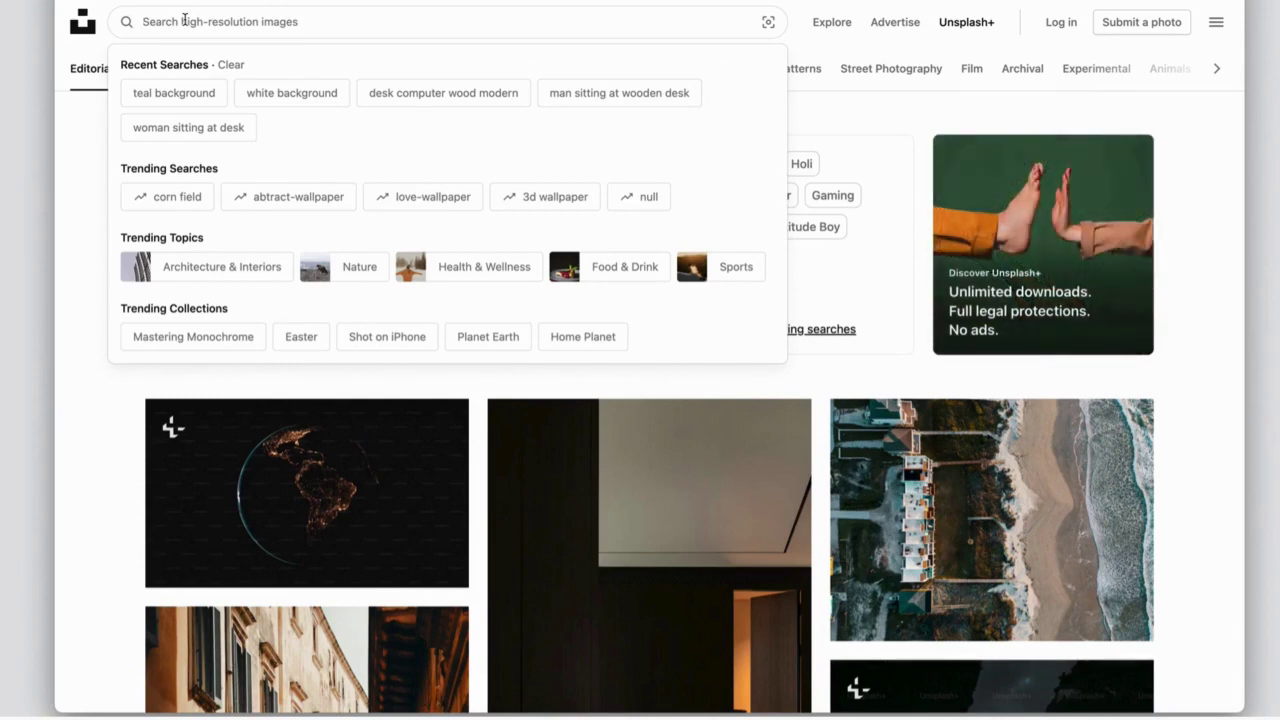
type("white ")
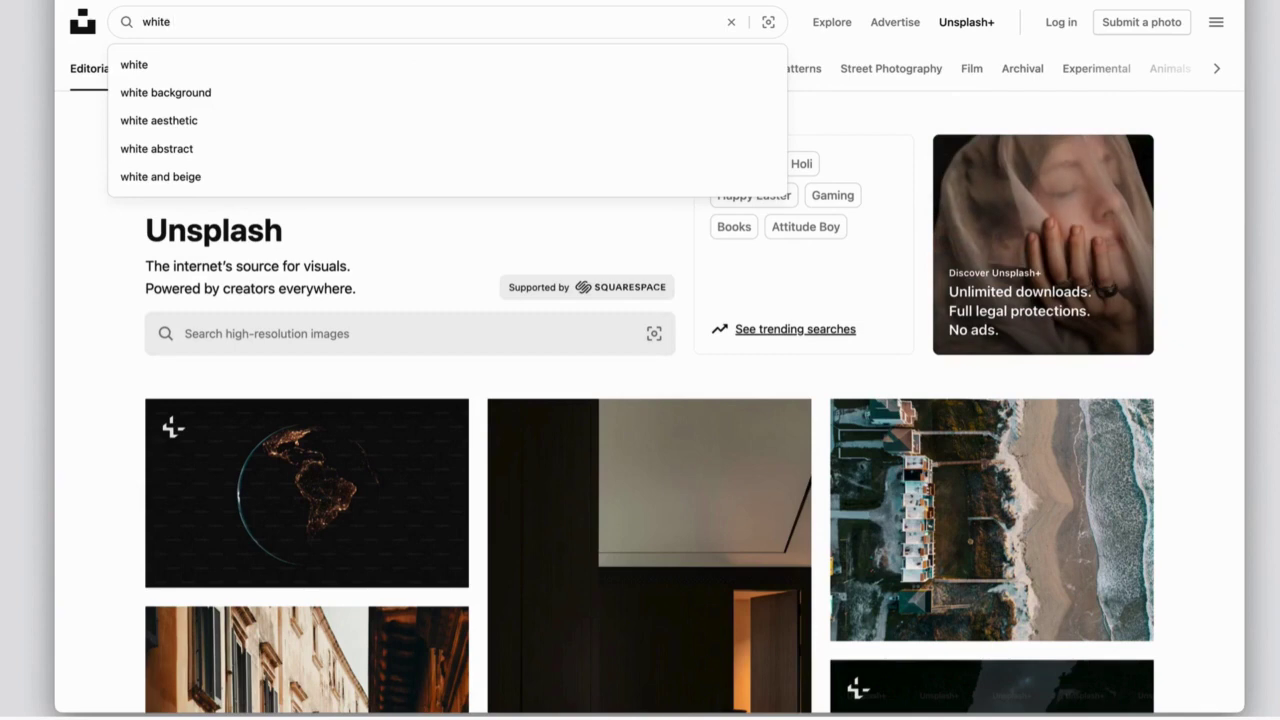
type("backgr")
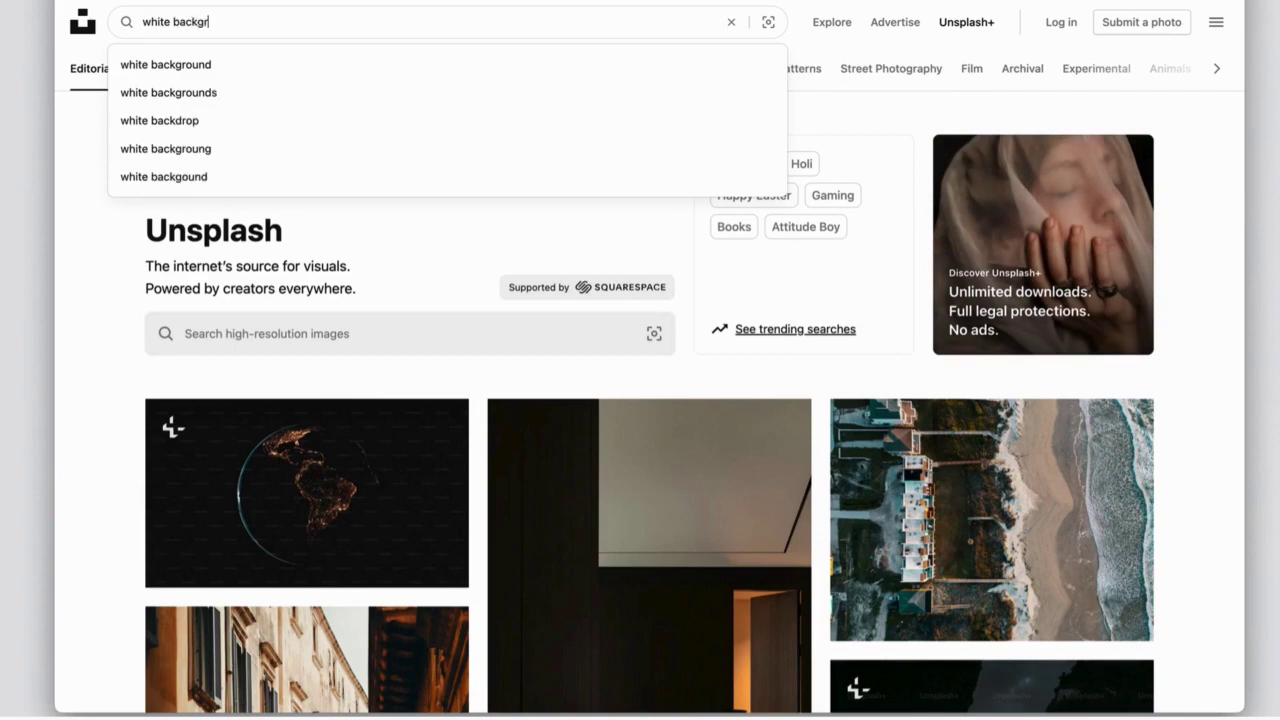
type("ound")
key("Return")
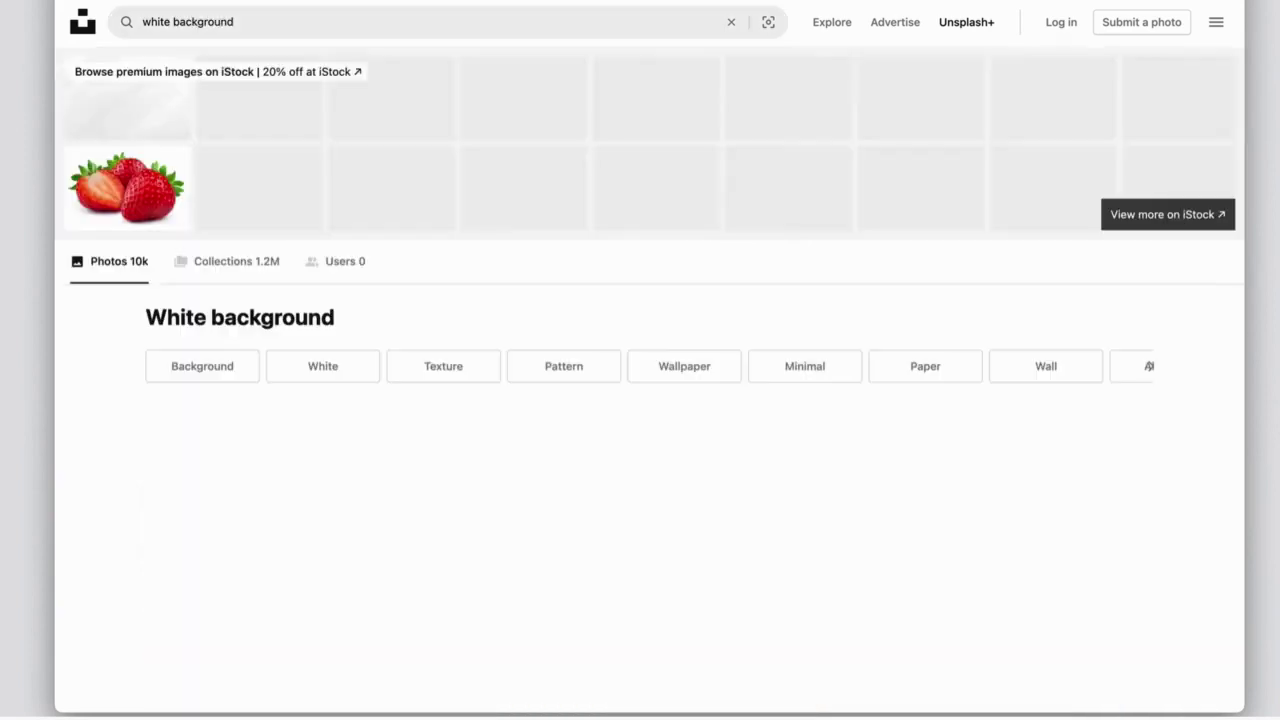
Download the grey marble texture photo from the search results
scroll(323, 371, "down", 2)
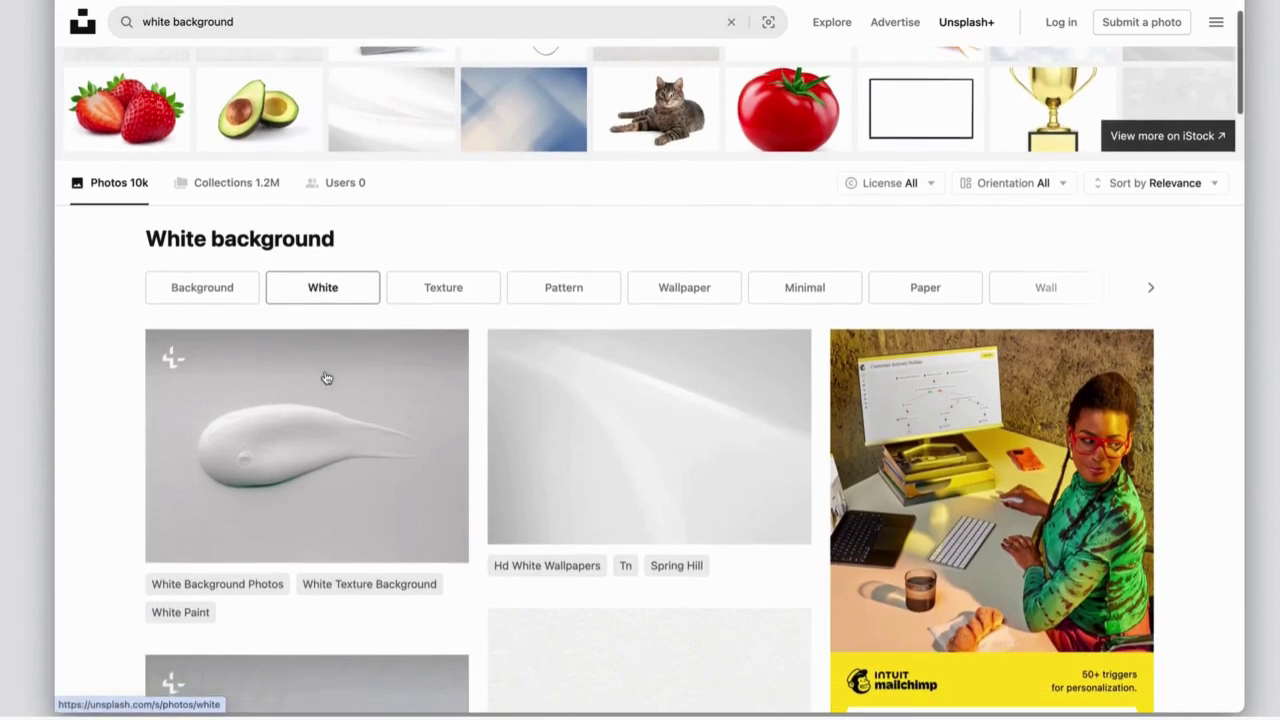
scroll(300, 370, "down", 1)
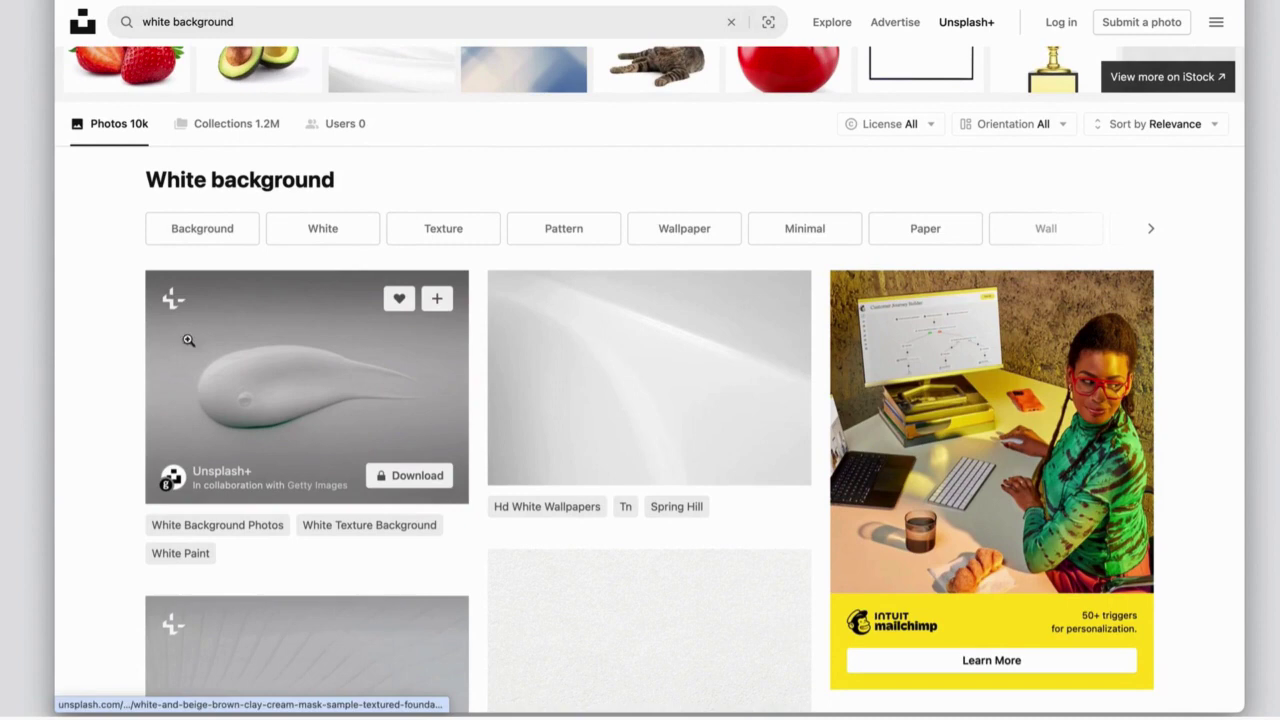
scroll(400, 300, "down", 3)
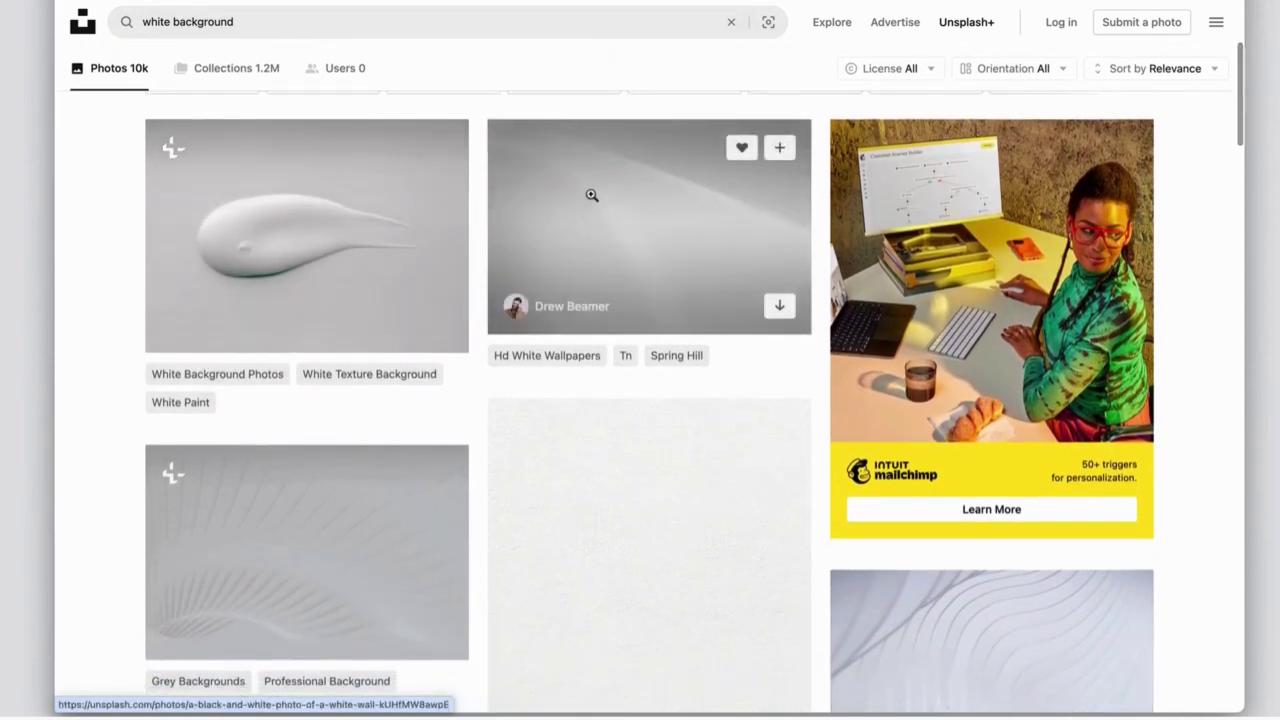
scroll(592, 195, "up", 1)
scroll(592, 195, "down", 3)
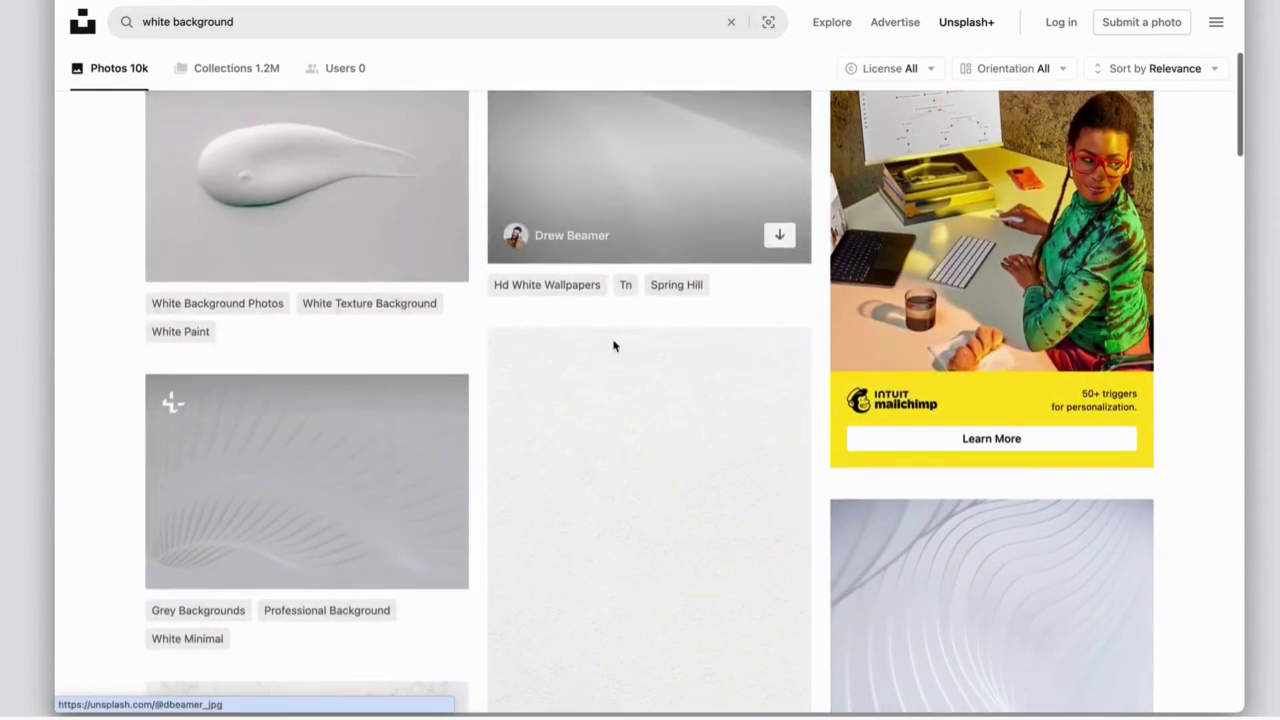
scroll(617, 408, "down", 2)
scroll(620, 408, "down", 3)
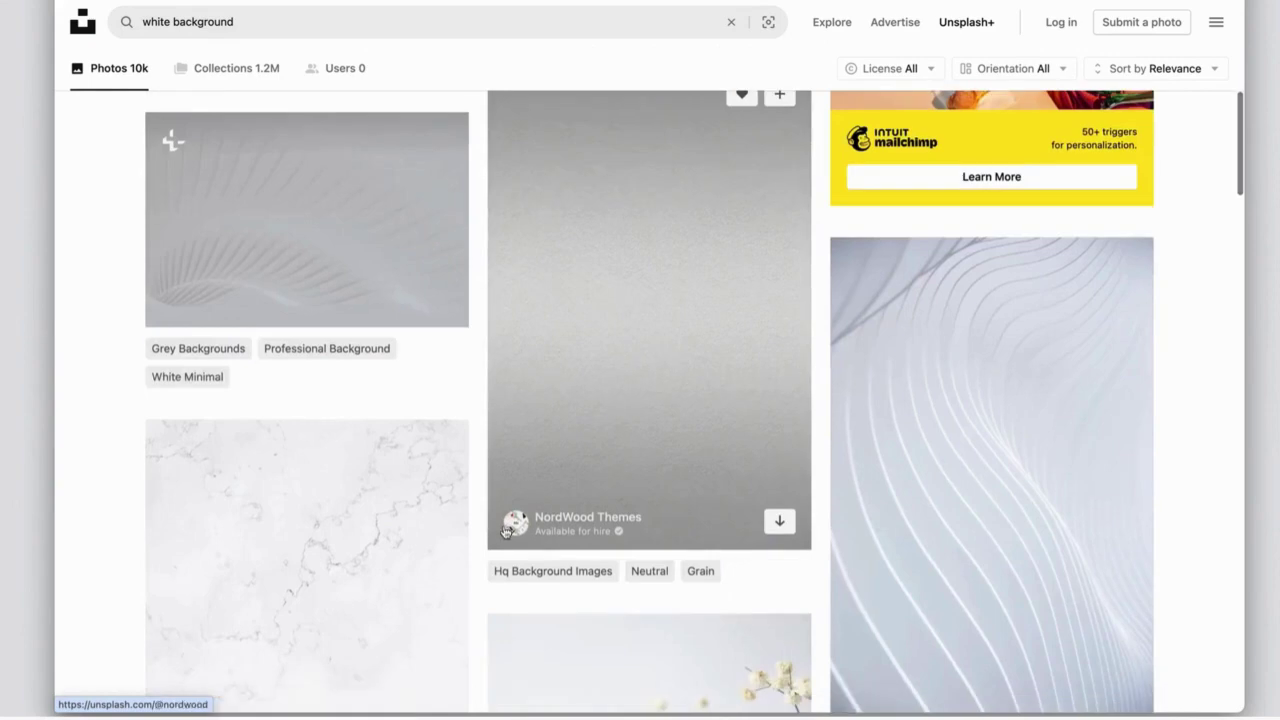
scroll(600, 480, "down", 5)
scroll(361, 518, "down", 1)
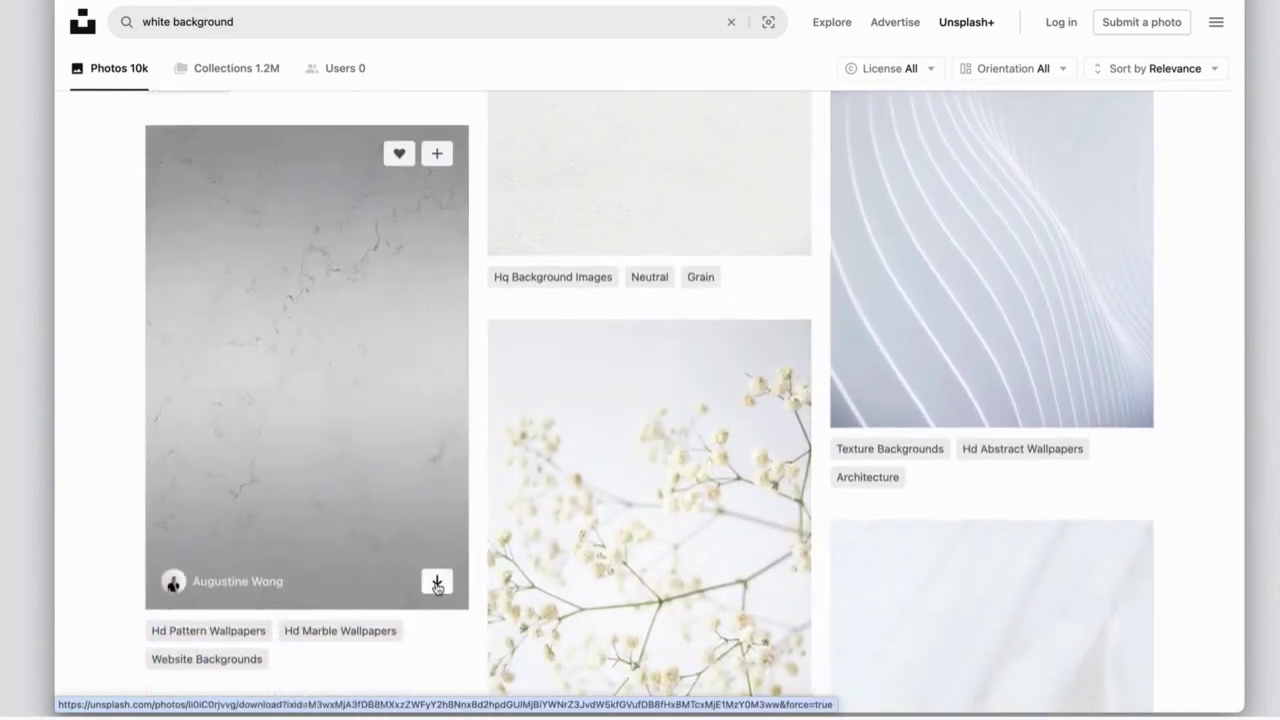
left_click(436, 583)
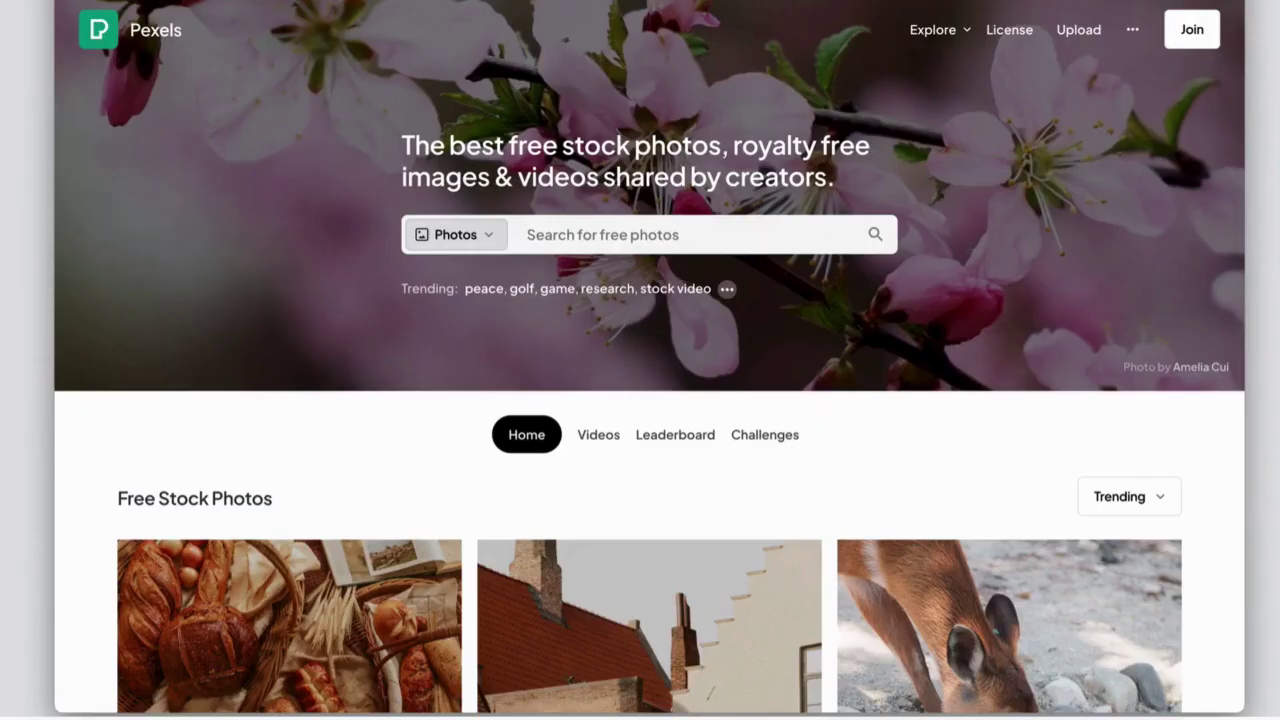
Show the suggestions under Pexels' 'Search for free photos' box, closing and reopening them once
left_click(538, 234)
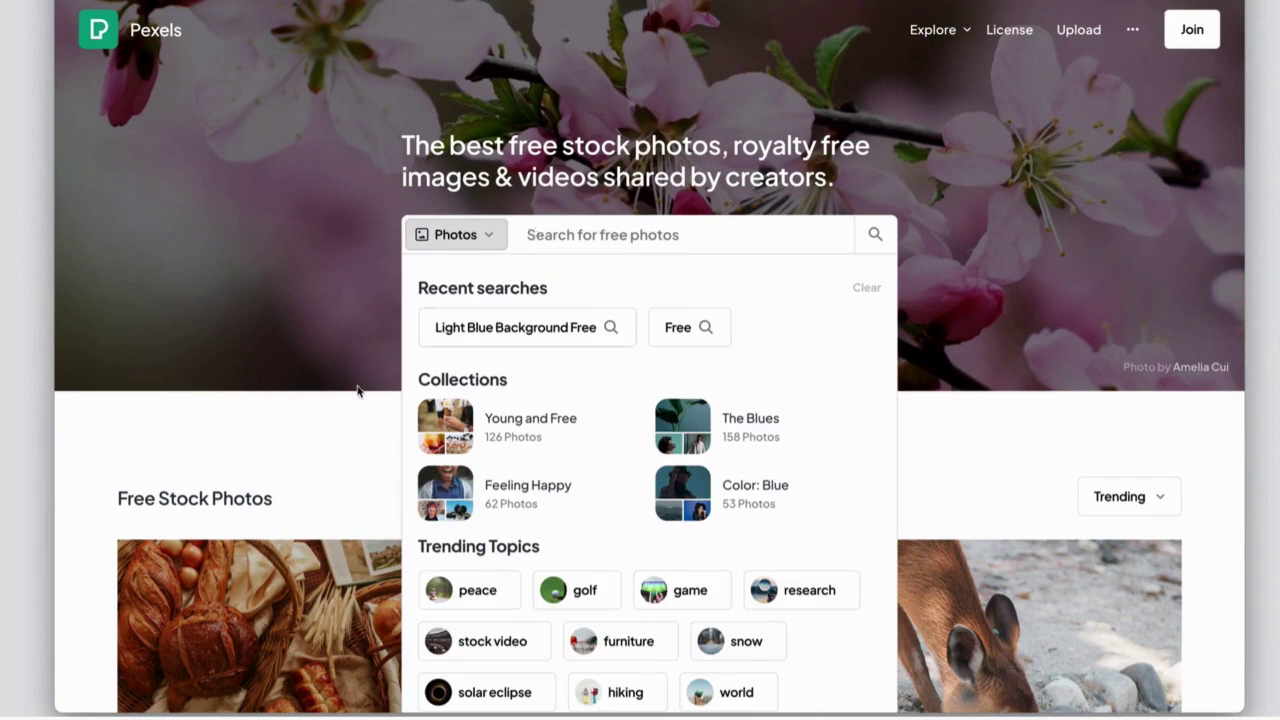
left_click(297, 448)
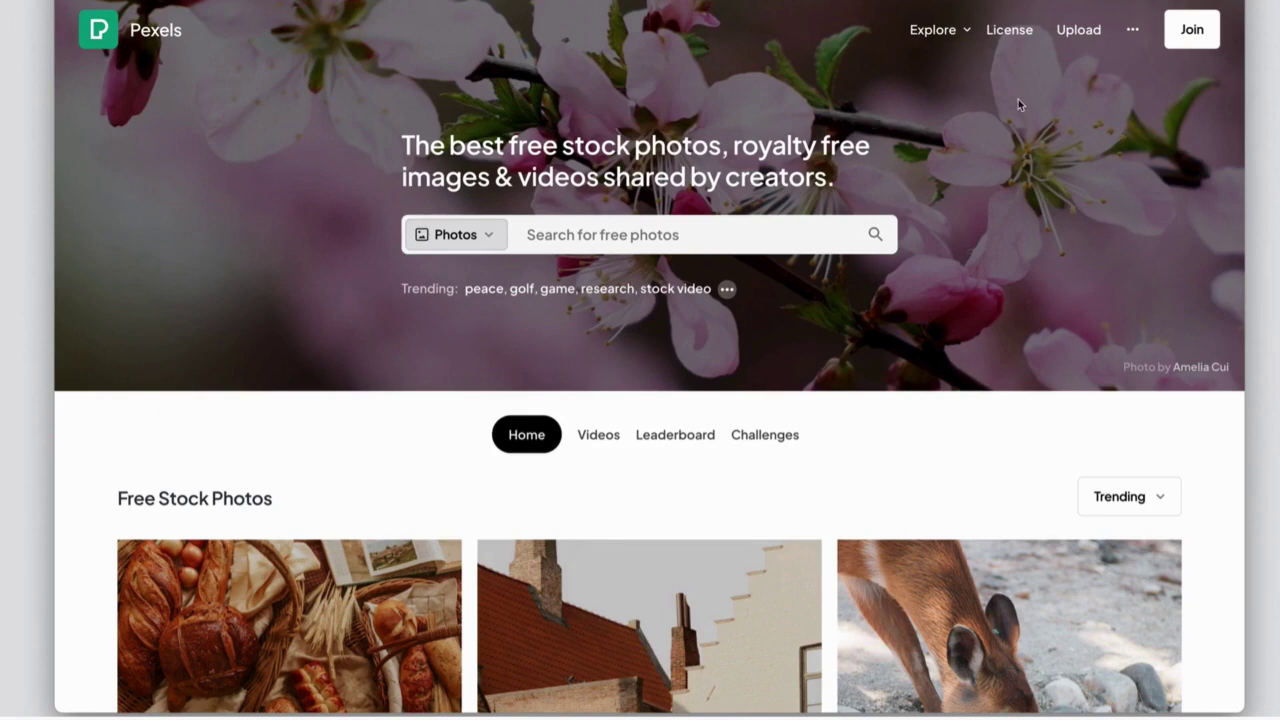
left_click(550, 235)
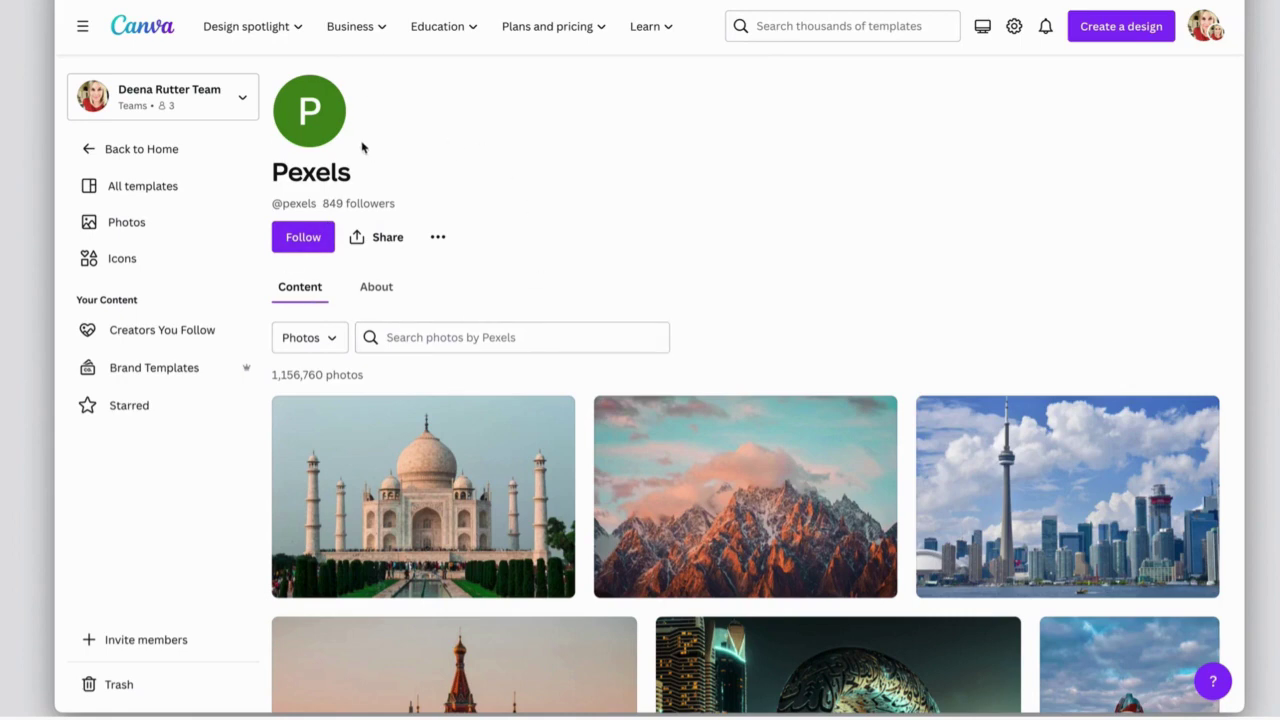
Search Canva's Pexels contributor photos for 'white background'
scroll(314, 338, "down", 1)
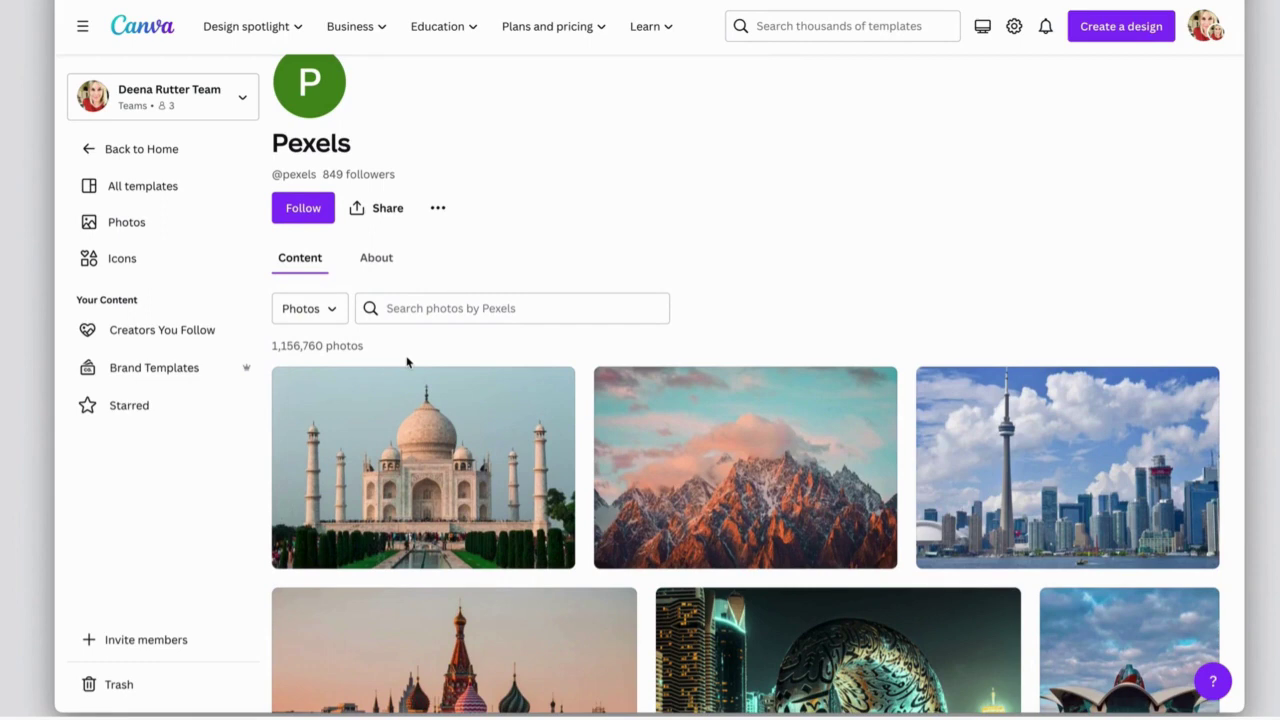
scroll(497, 243, "up", 1)
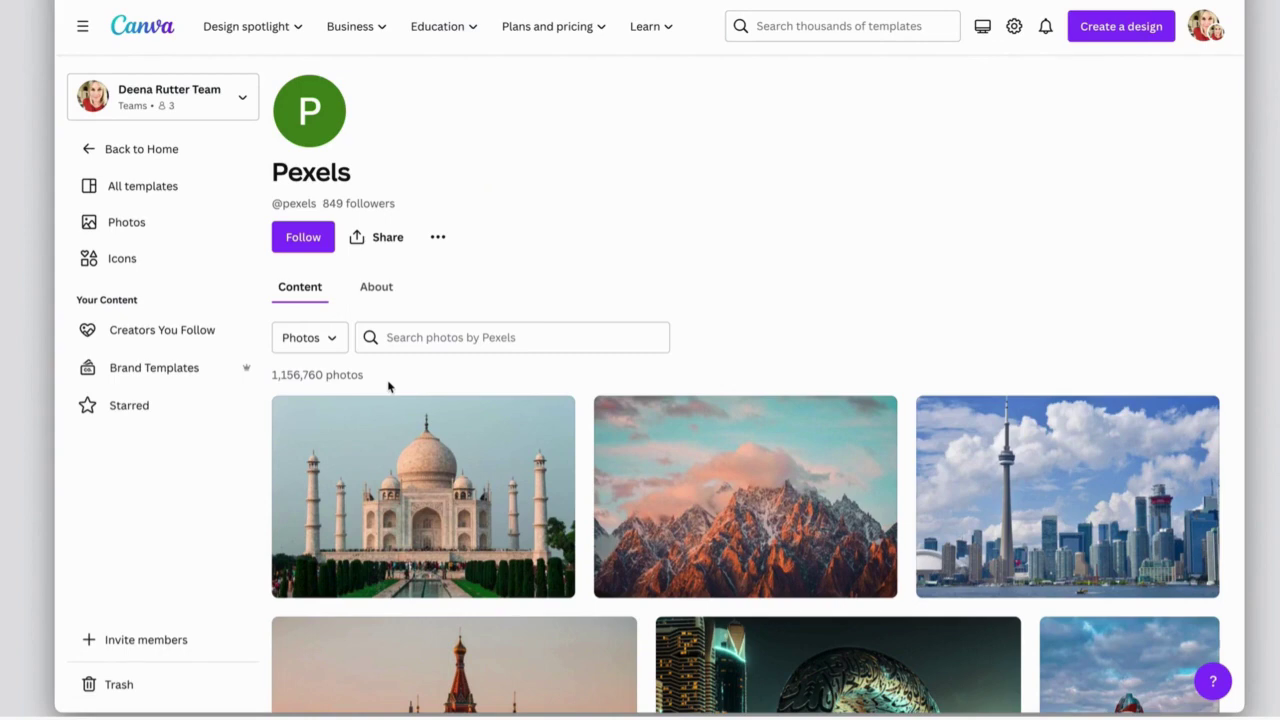
scroll(390, 386, "down", 1)
left_click(399, 309)
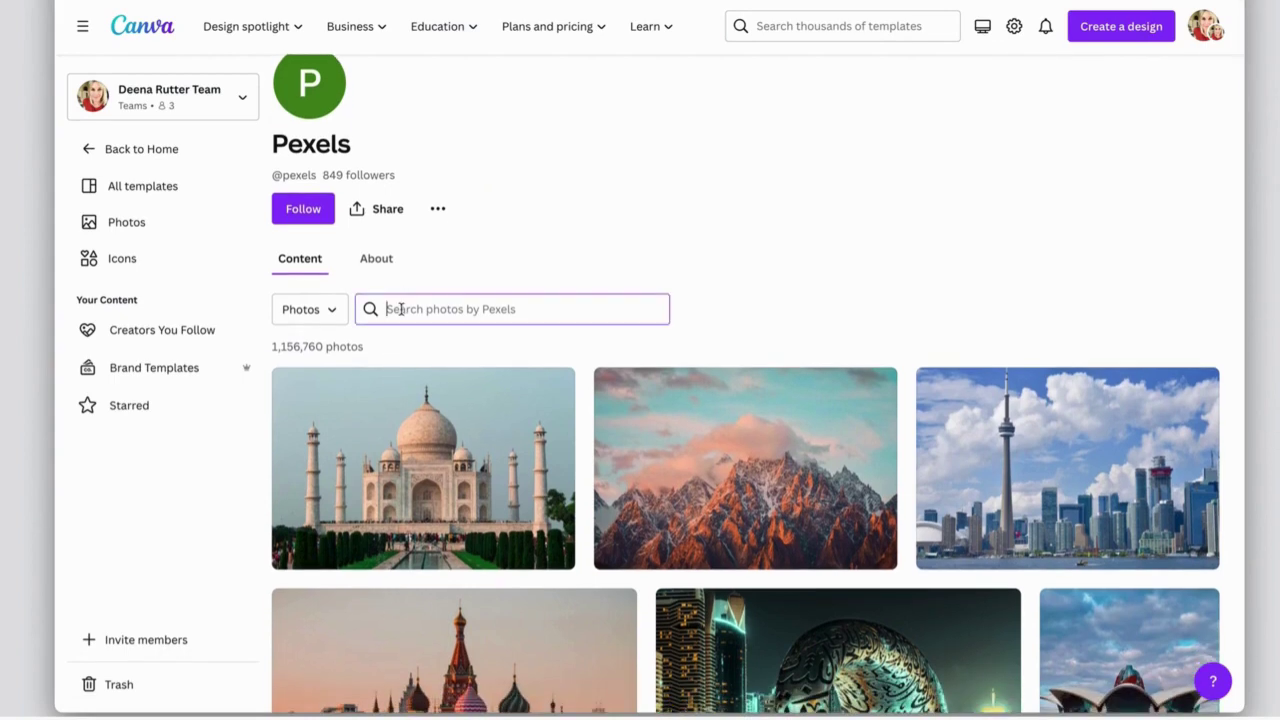
type("white backg")
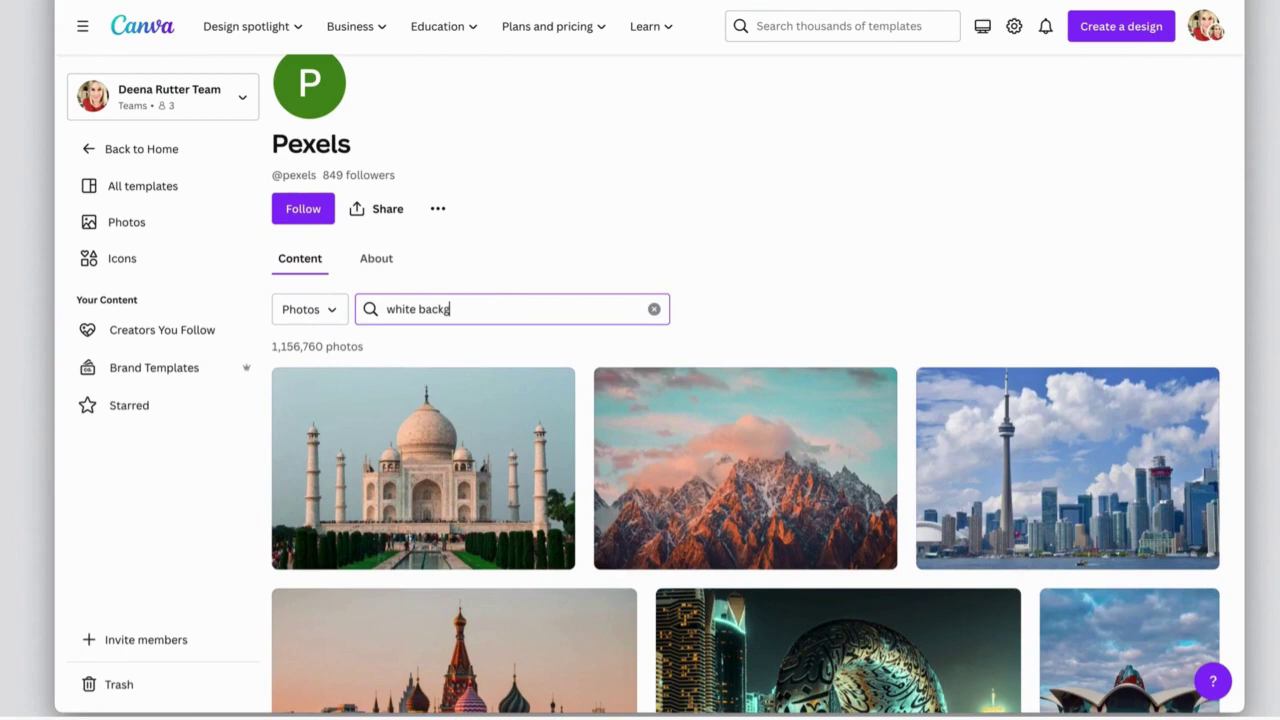
type("round")
key("Return")
Star the 'White background of decorative plaster' photo
scroll(500, 409, "down", 2)
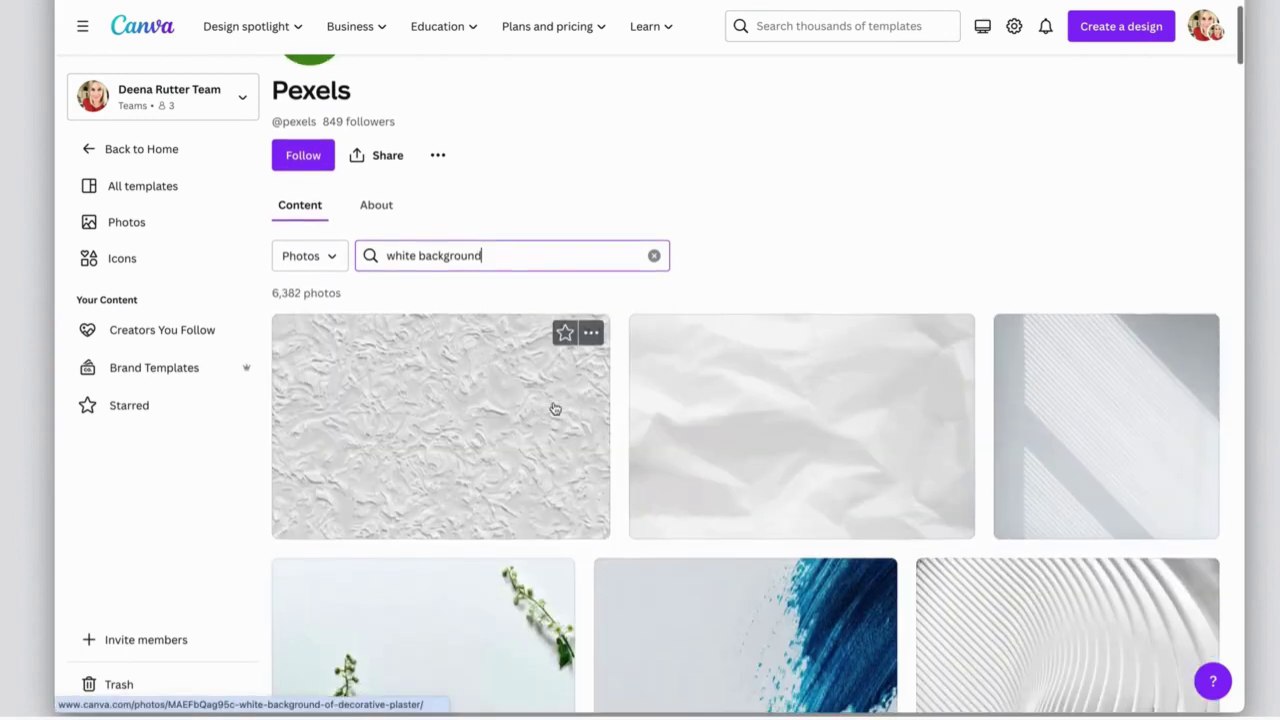
left_click(593, 329)
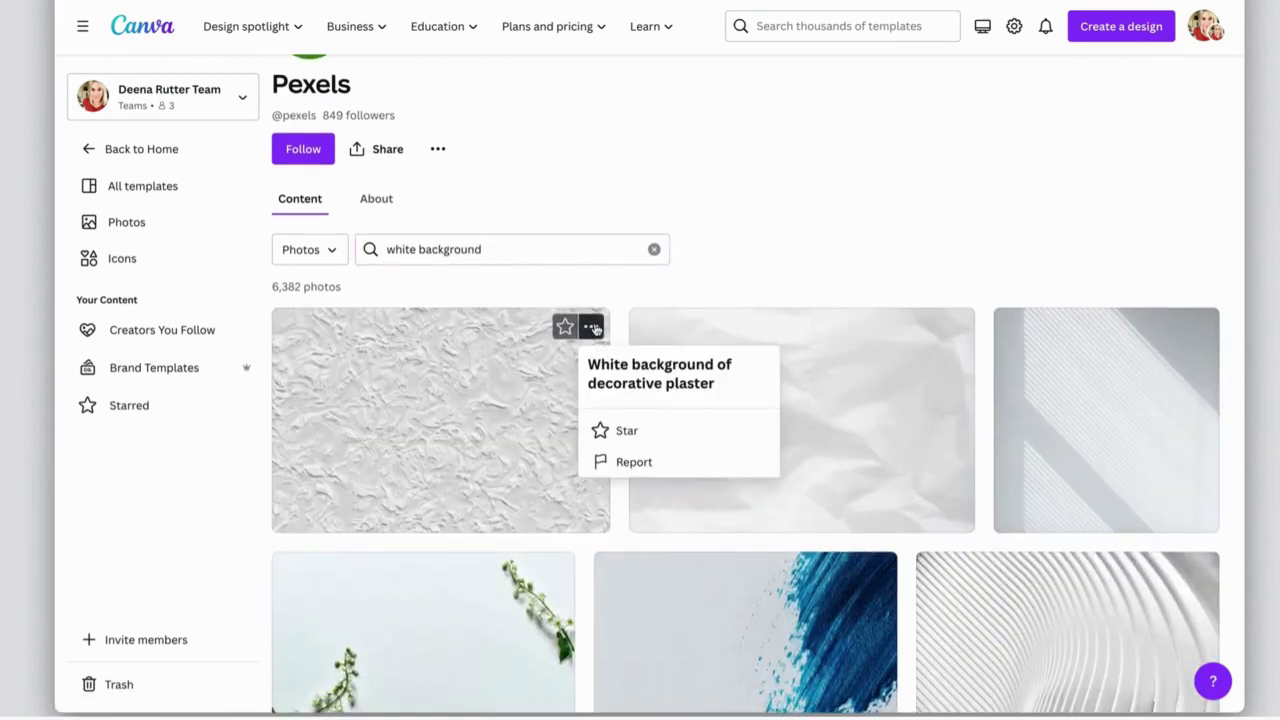
left_click(612, 433)
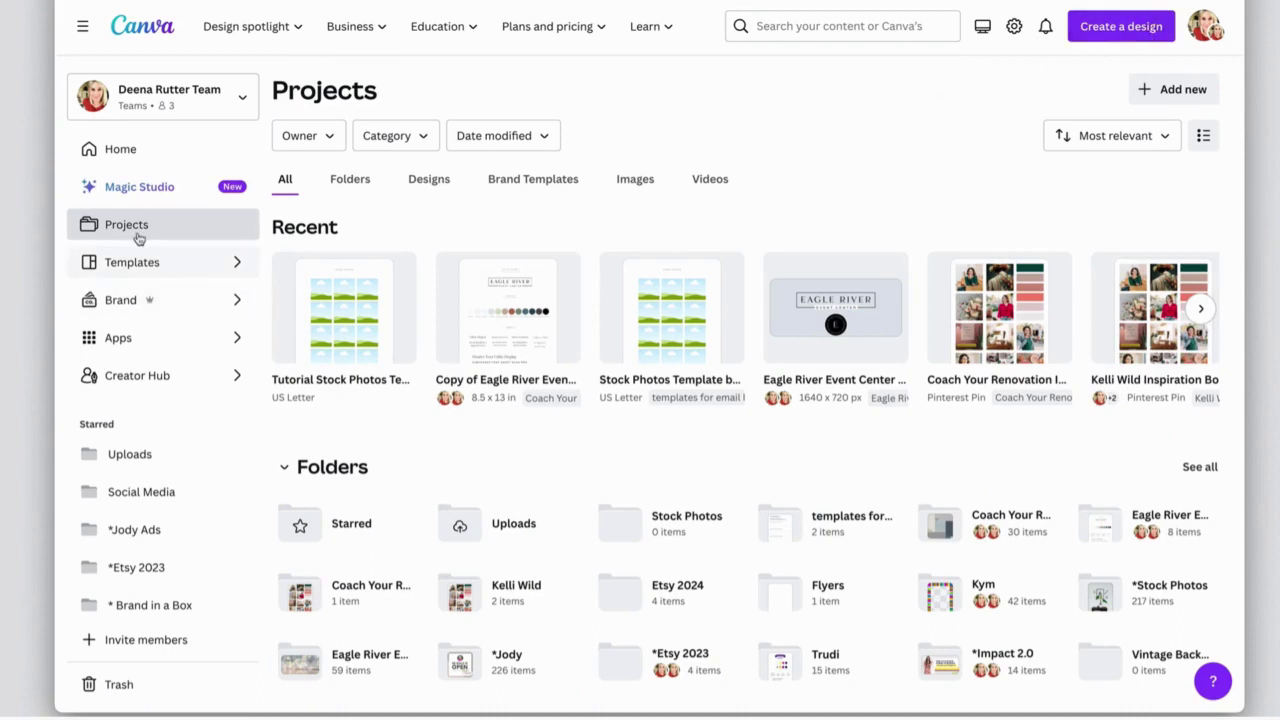
Start a new folder from Add new on Projects, then cancel the Create a folder dialog
left_click(1157, 89)
left_click(1031, 166)
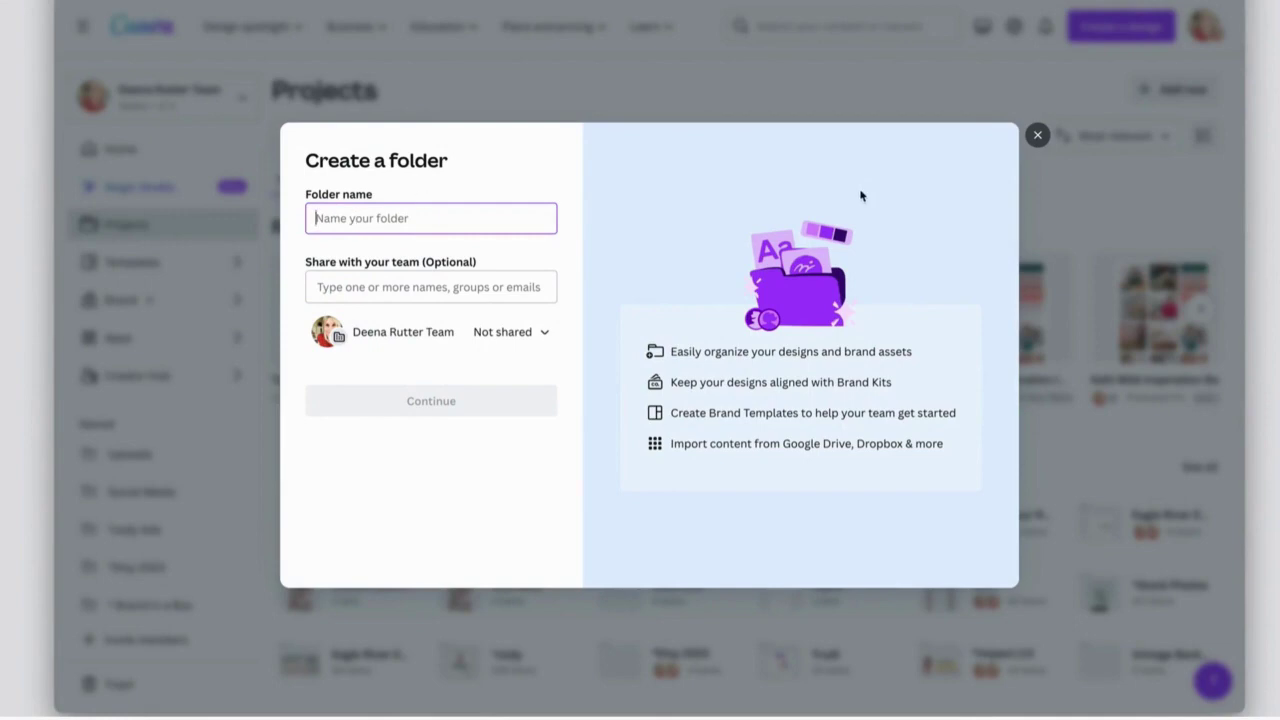
left_click(1037, 135)
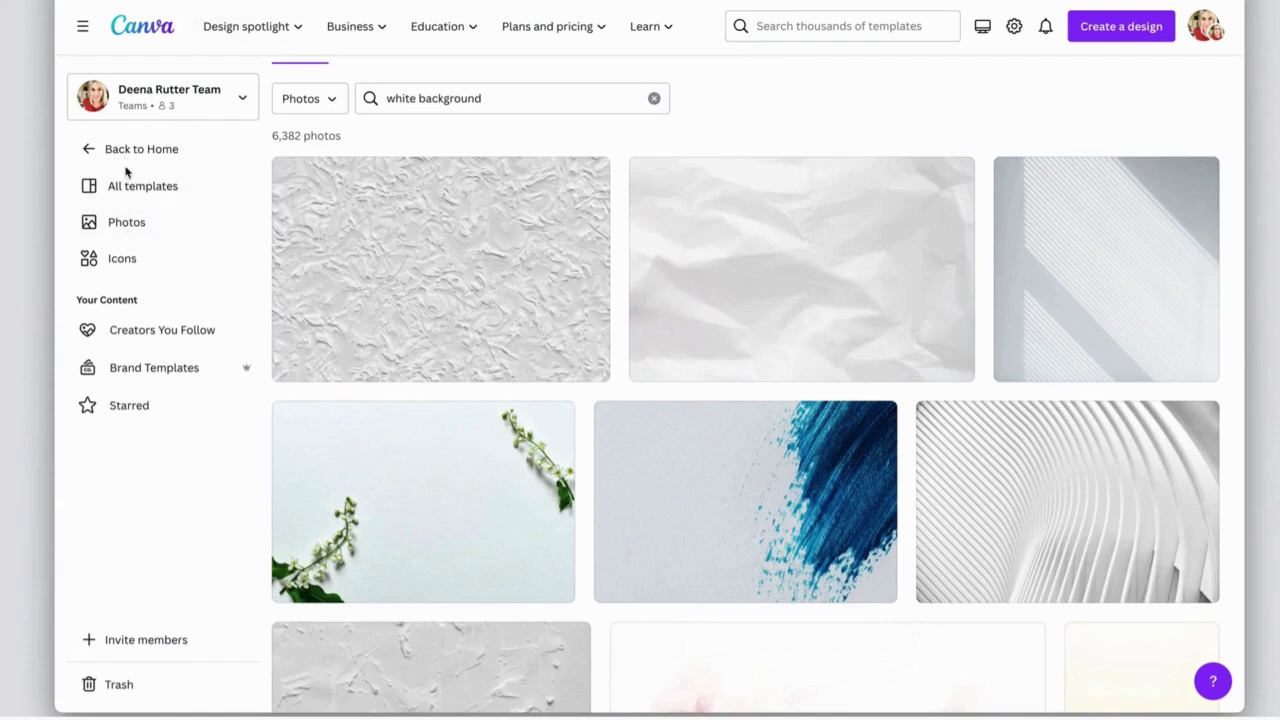
Go to the Starred folder on the Projects page
scroll(449, 503, "down", 1)
scroll(449, 503, "up", 2)
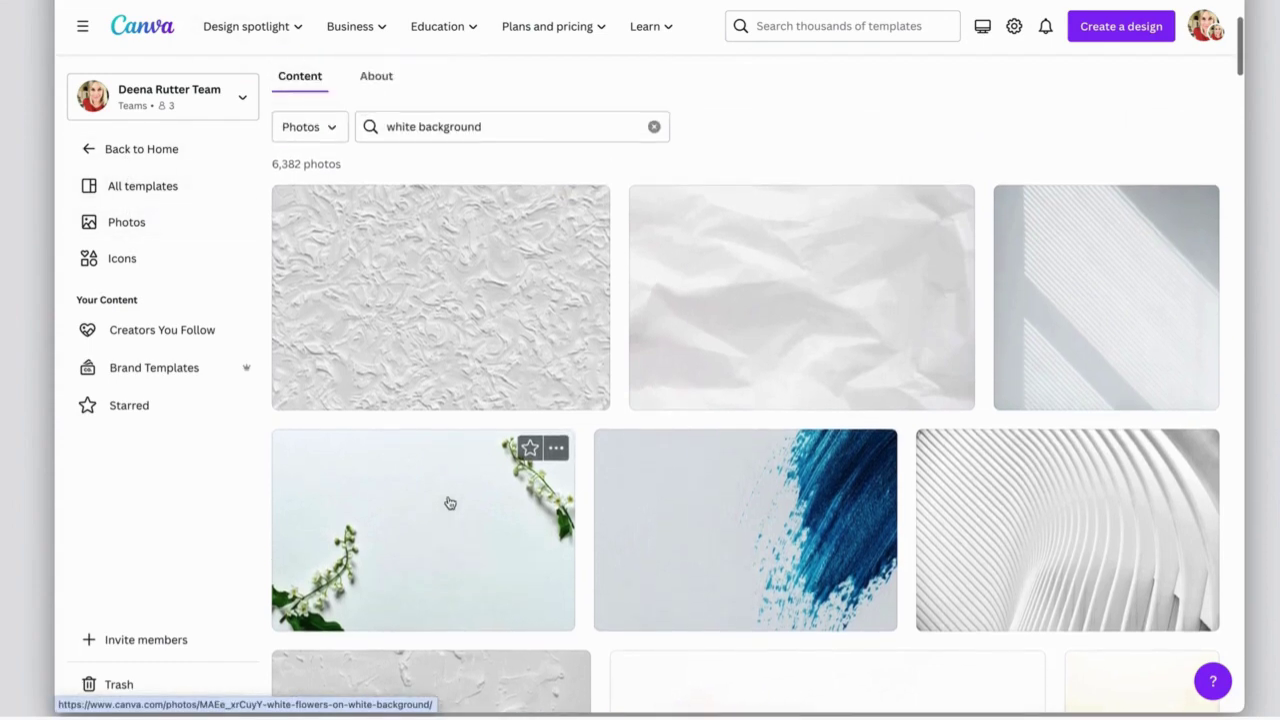
left_click(132, 152)
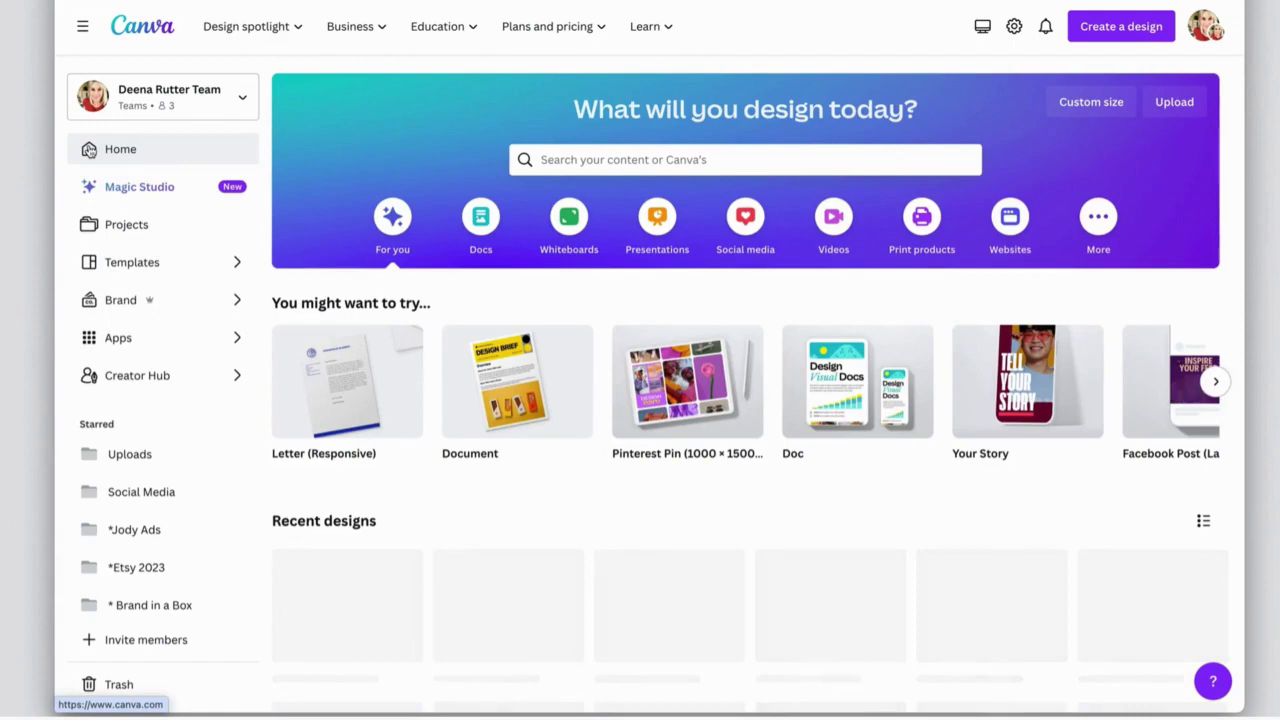
left_click(128, 227)
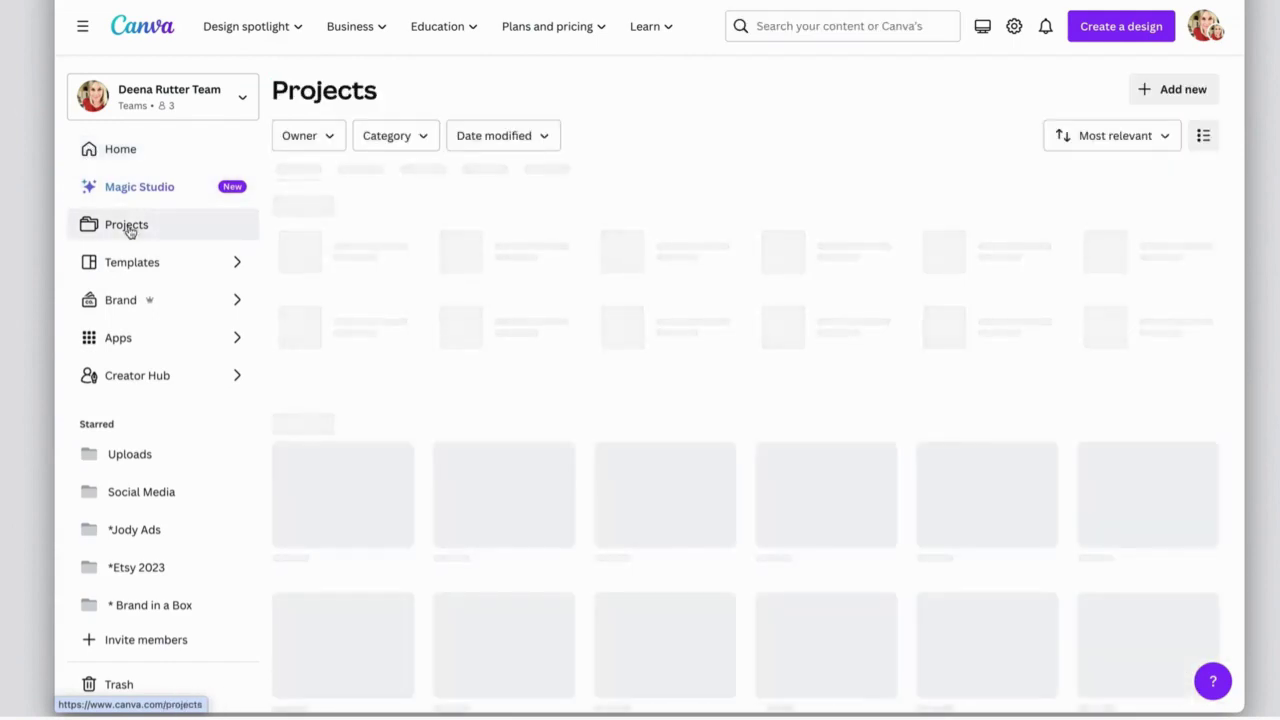
scroll(366, 466, "down", 1)
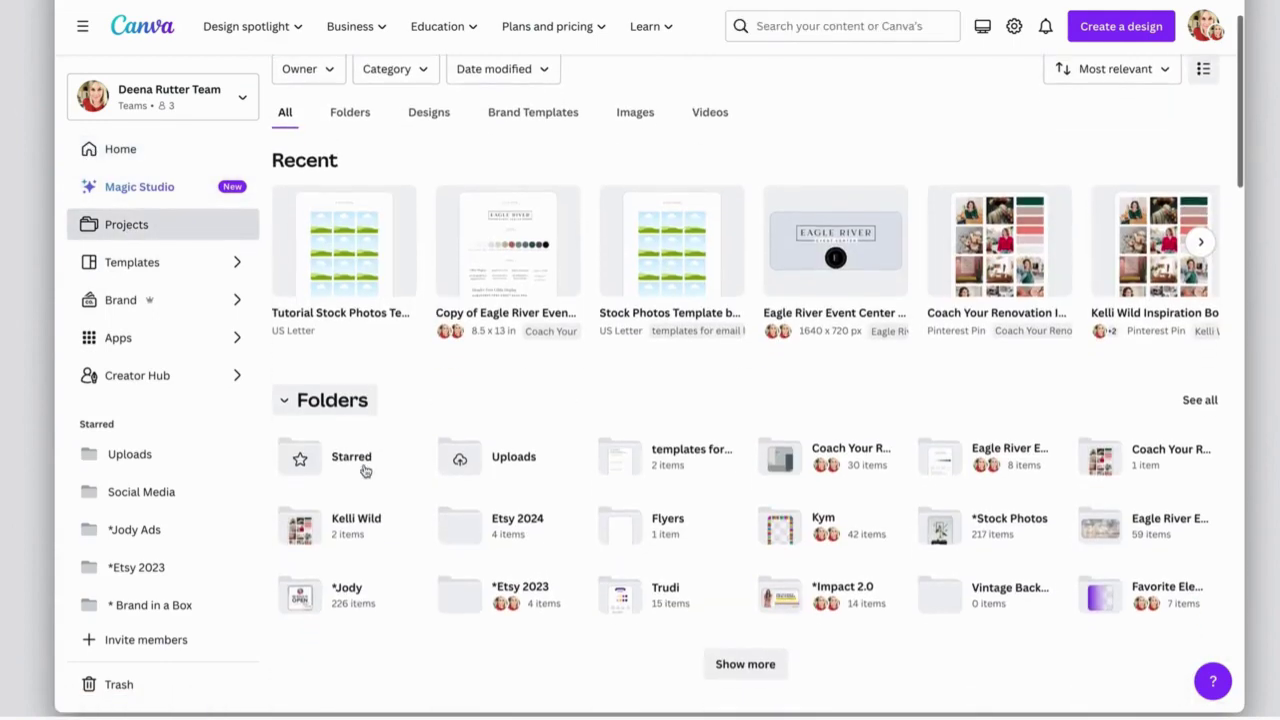
left_click(343, 451)
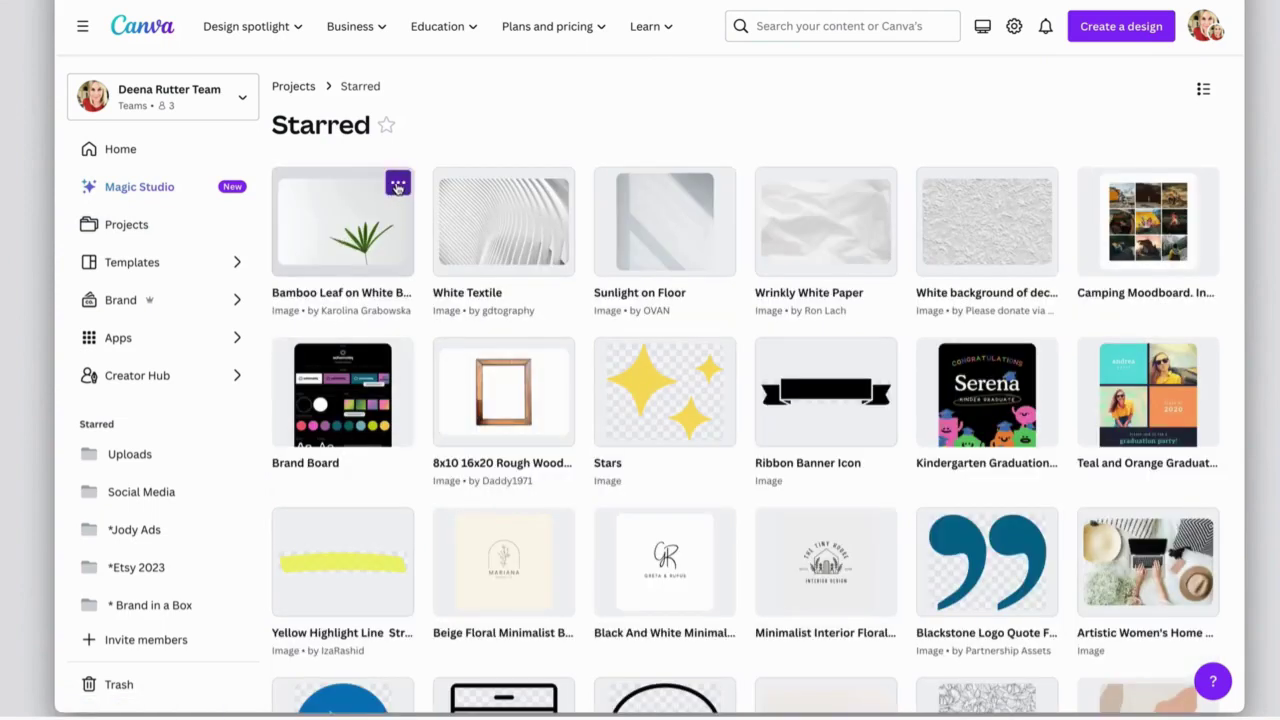
Move the Bamboo Leaf and white wall background images into the Stock Photos folder
left_click(398, 186)
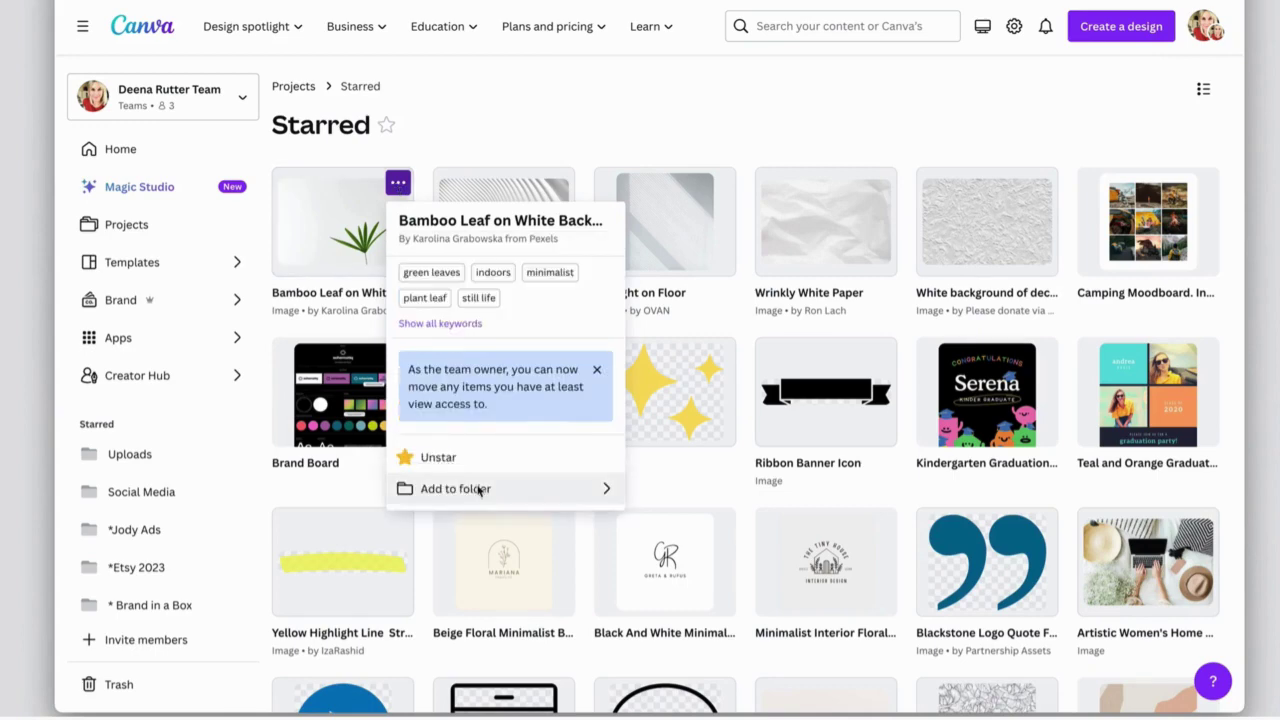
left_click(478, 489)
left_click(510, 344)
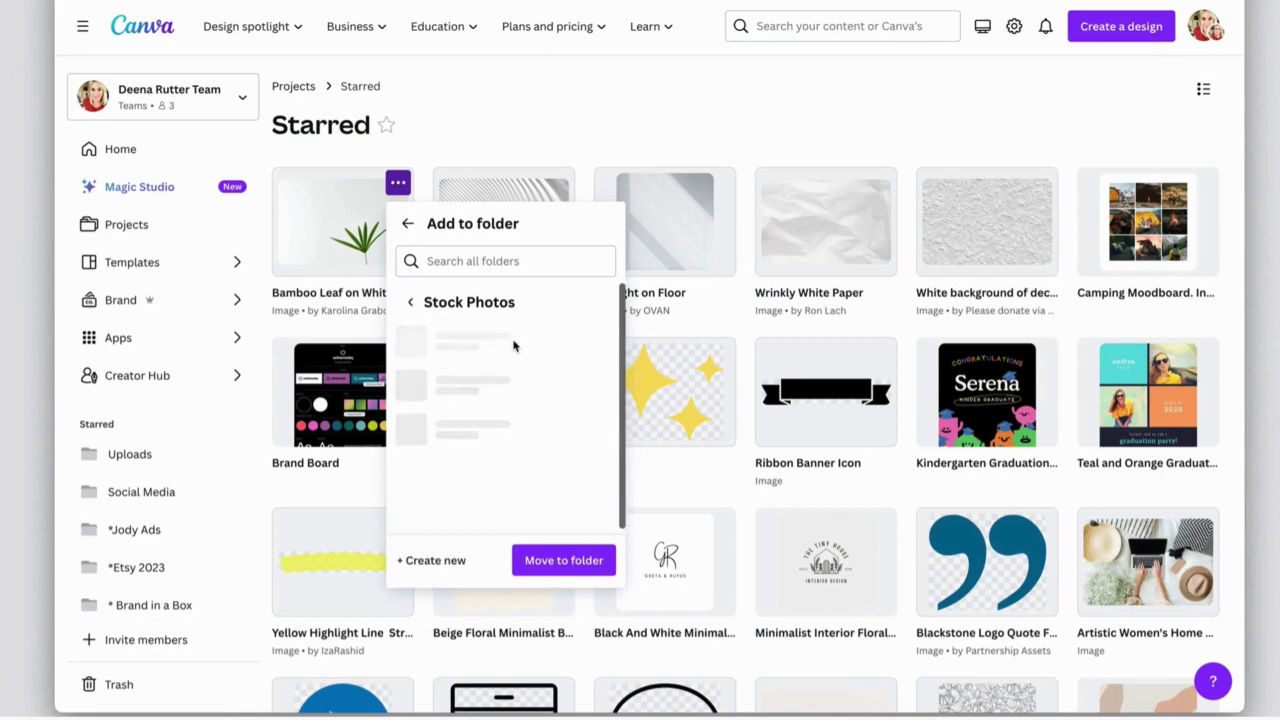
left_click(561, 561)
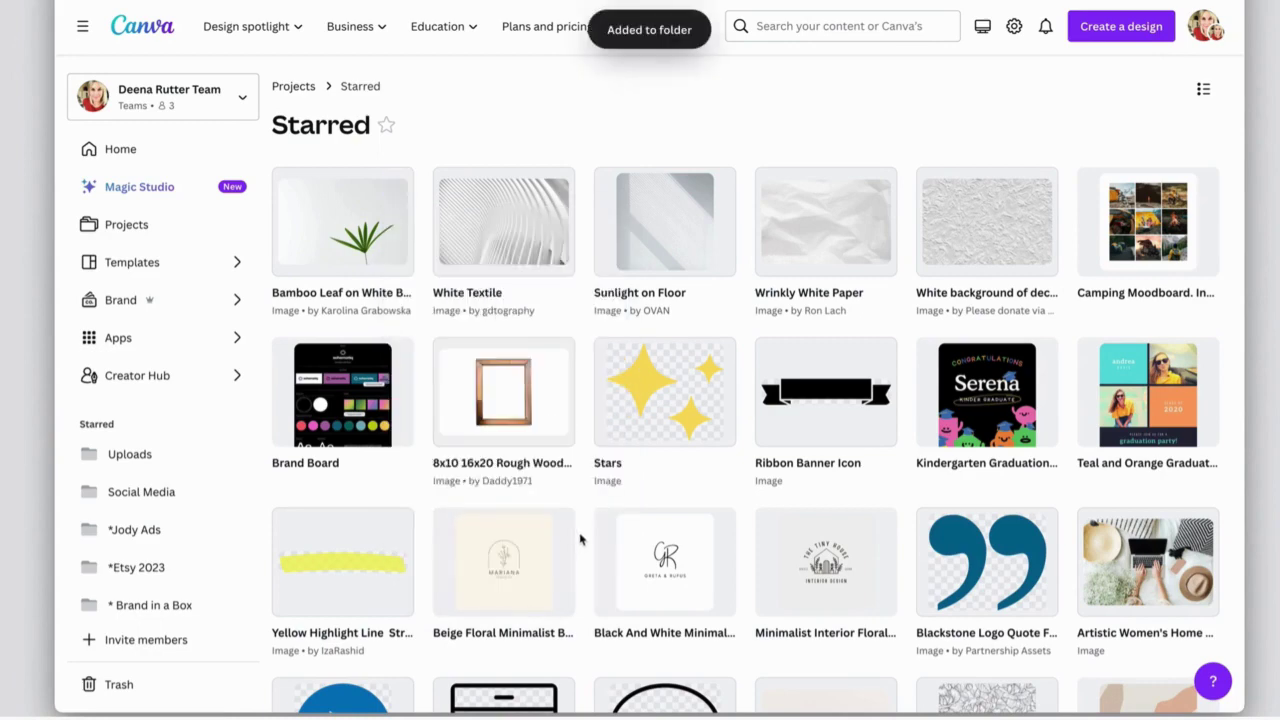
left_click(1042, 183)
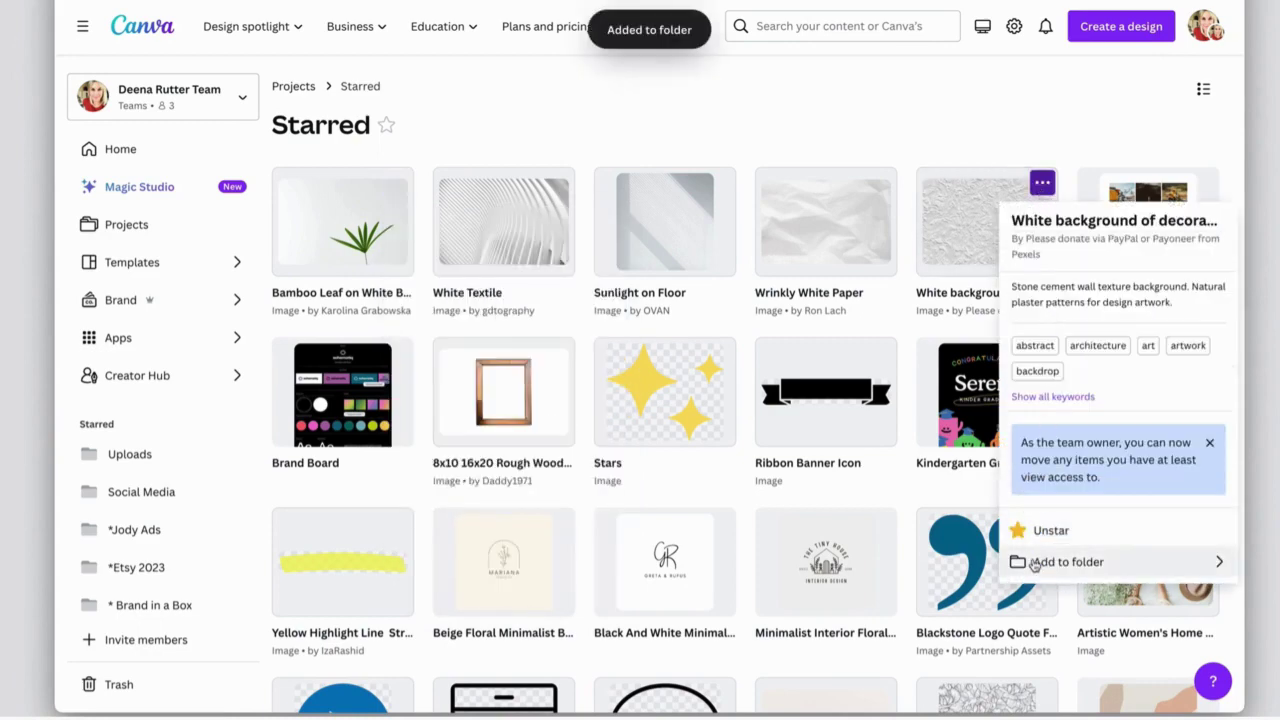
left_click(1035, 563)
left_click(1020, 343)
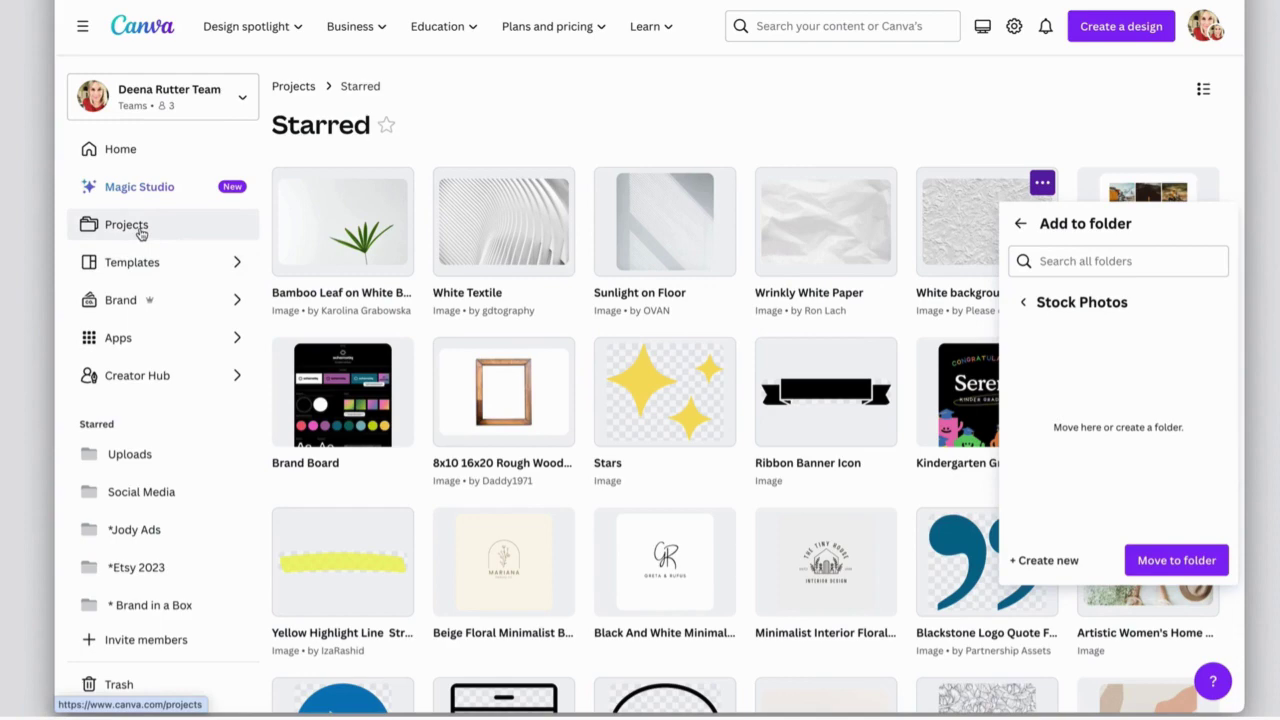
left_click(1157, 562)
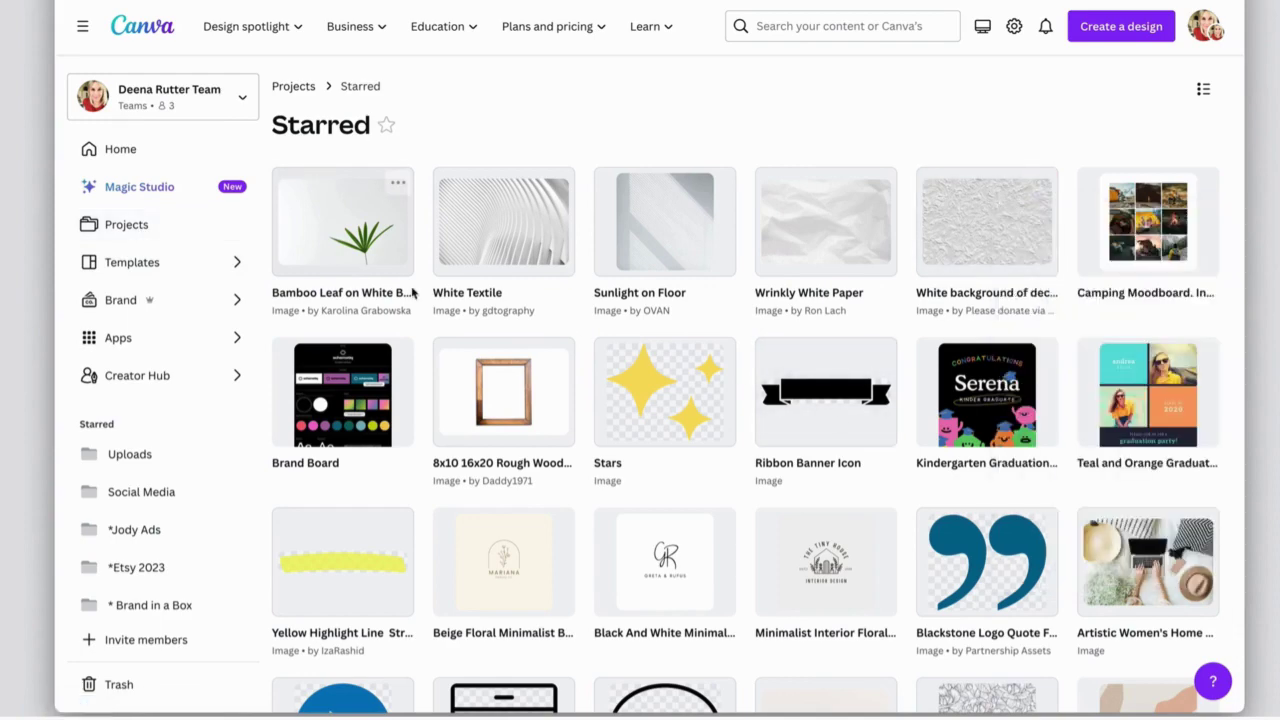
Find and open the Stock Photos folder by searching 'stock photos' in Projects
left_click(126, 225)
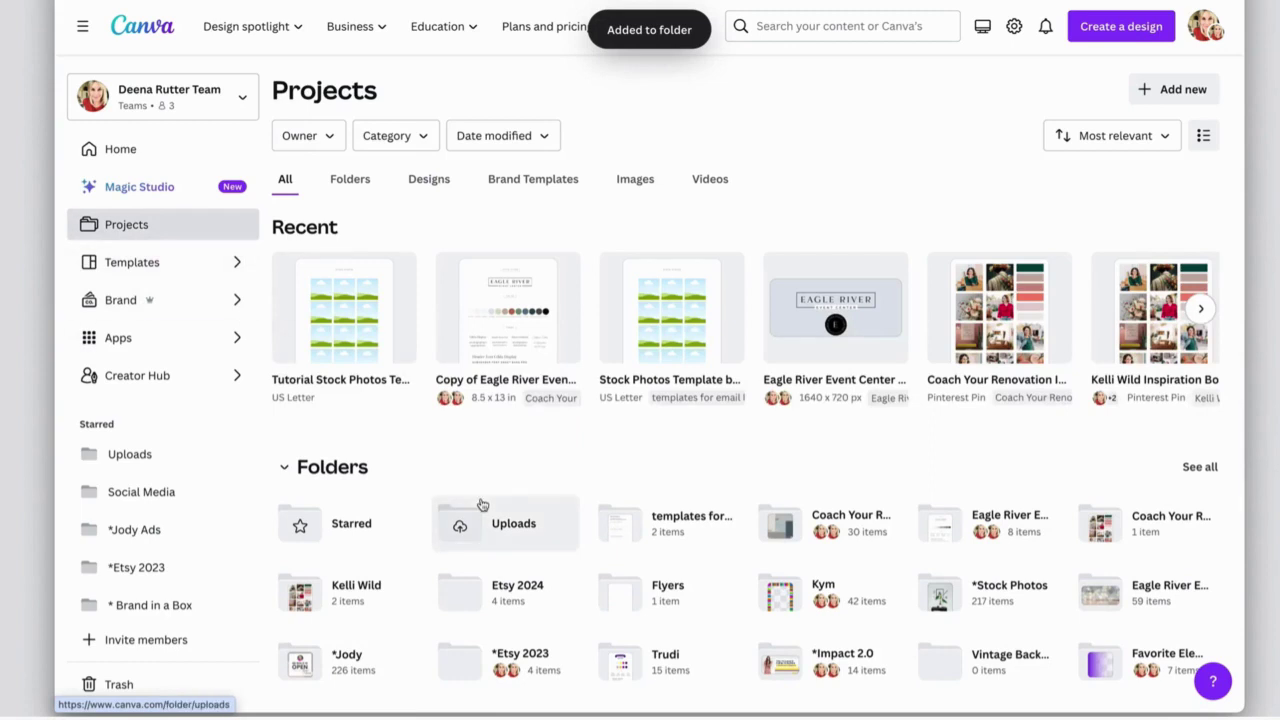
left_click(801, 14)
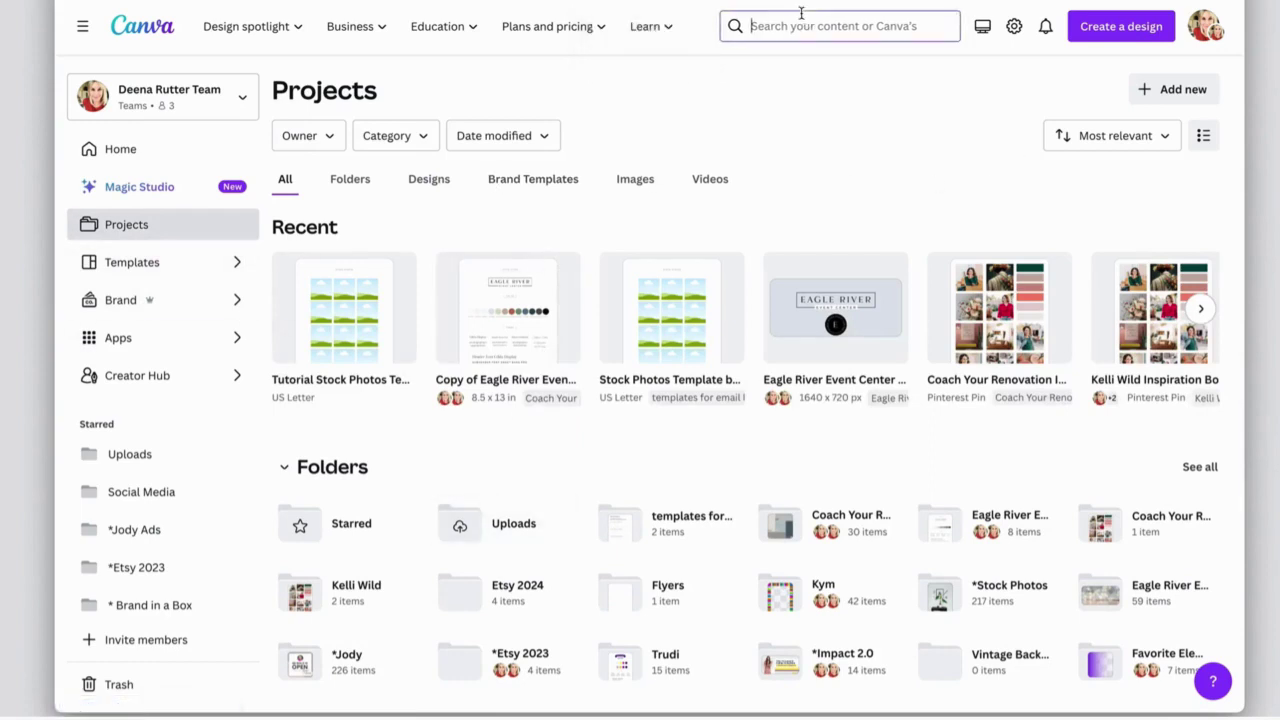
type("stock pho")
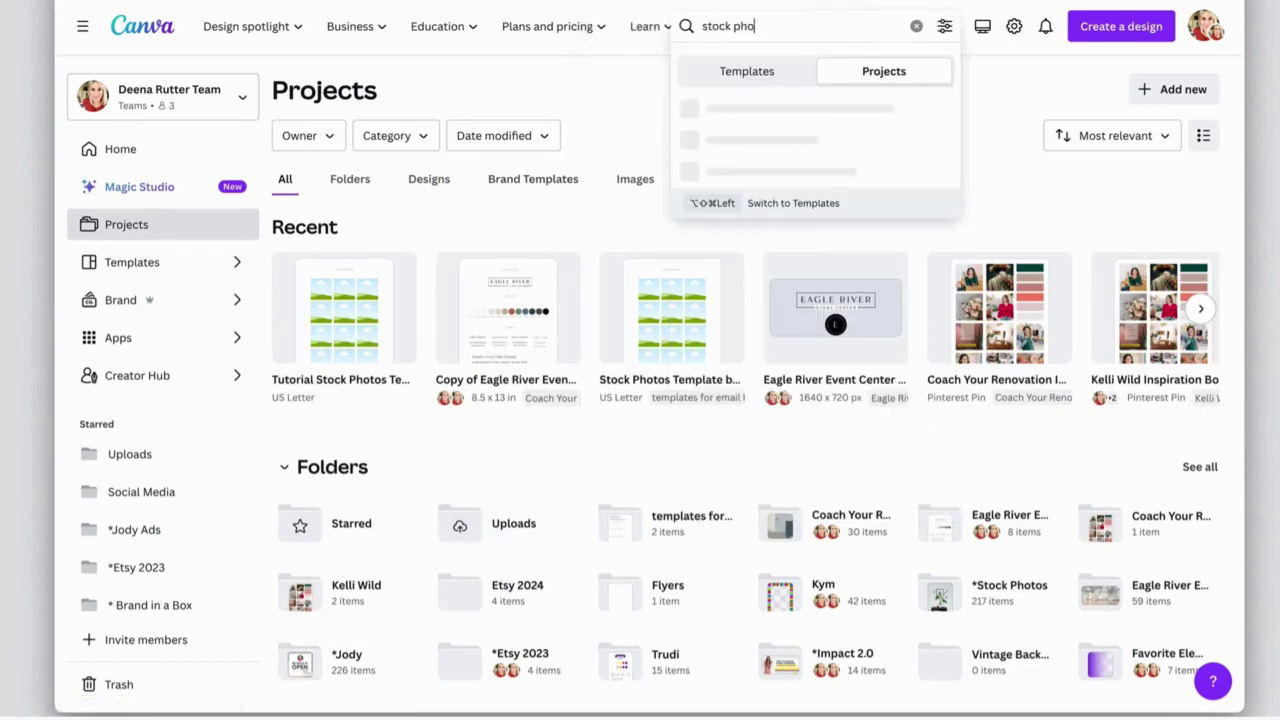
type("tos")
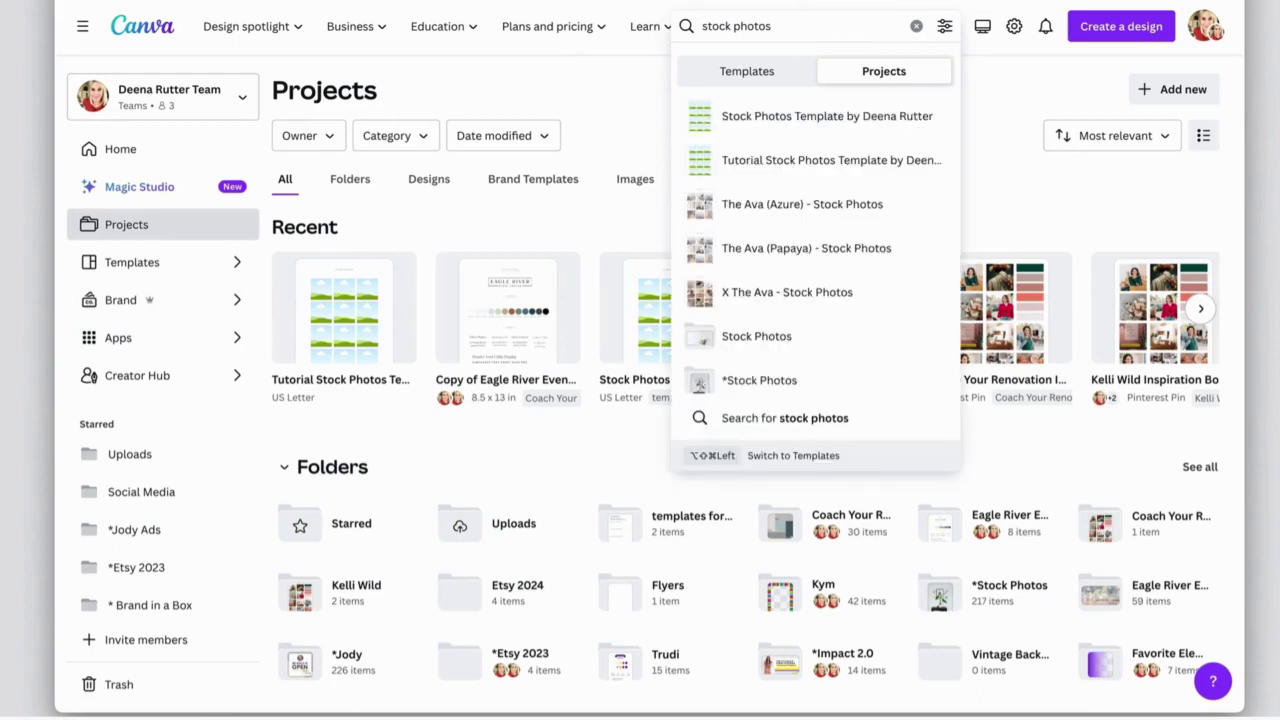
left_click(759, 340)
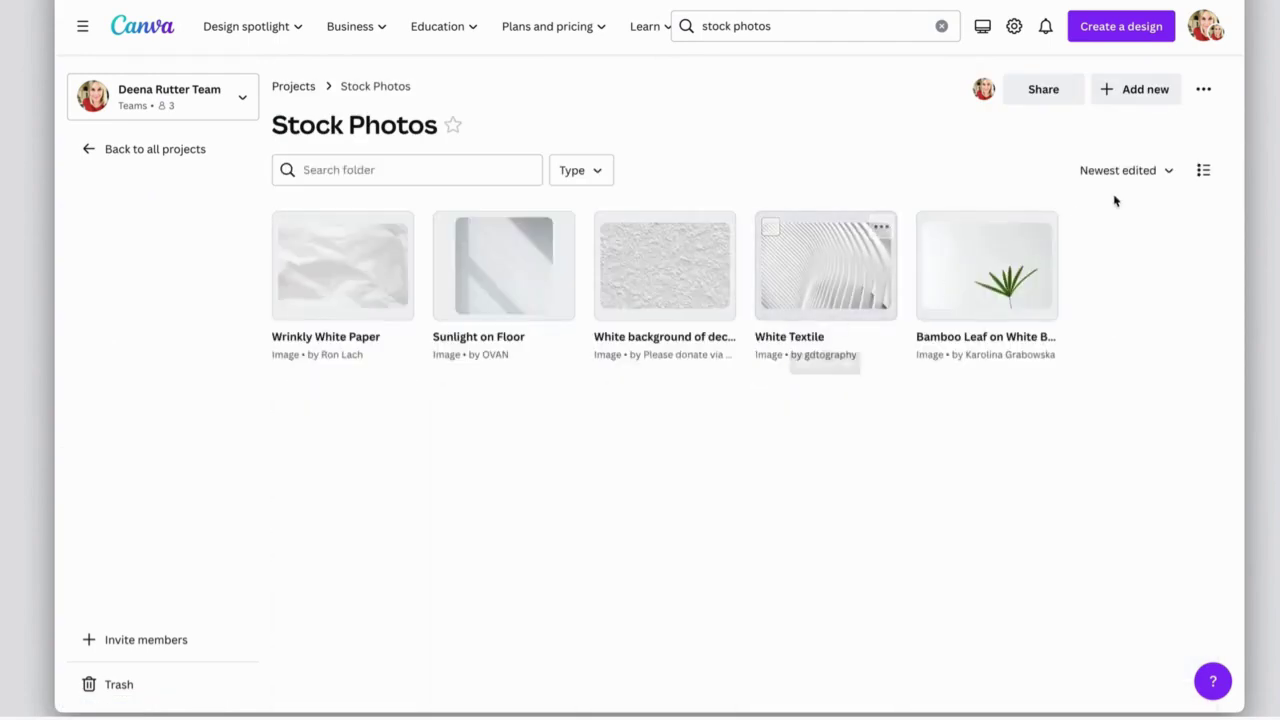
Upload the three Unsplash photos from Downloads into the folder
left_click(1136, 94)
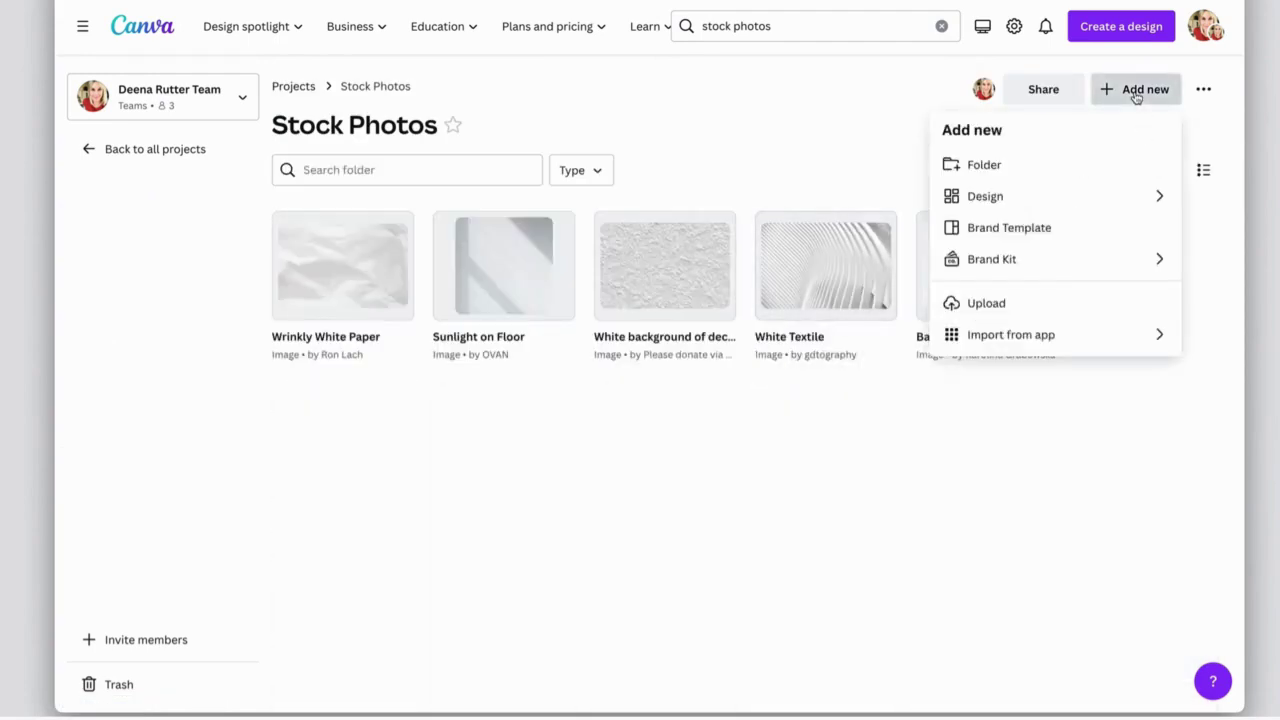
left_click(969, 305)
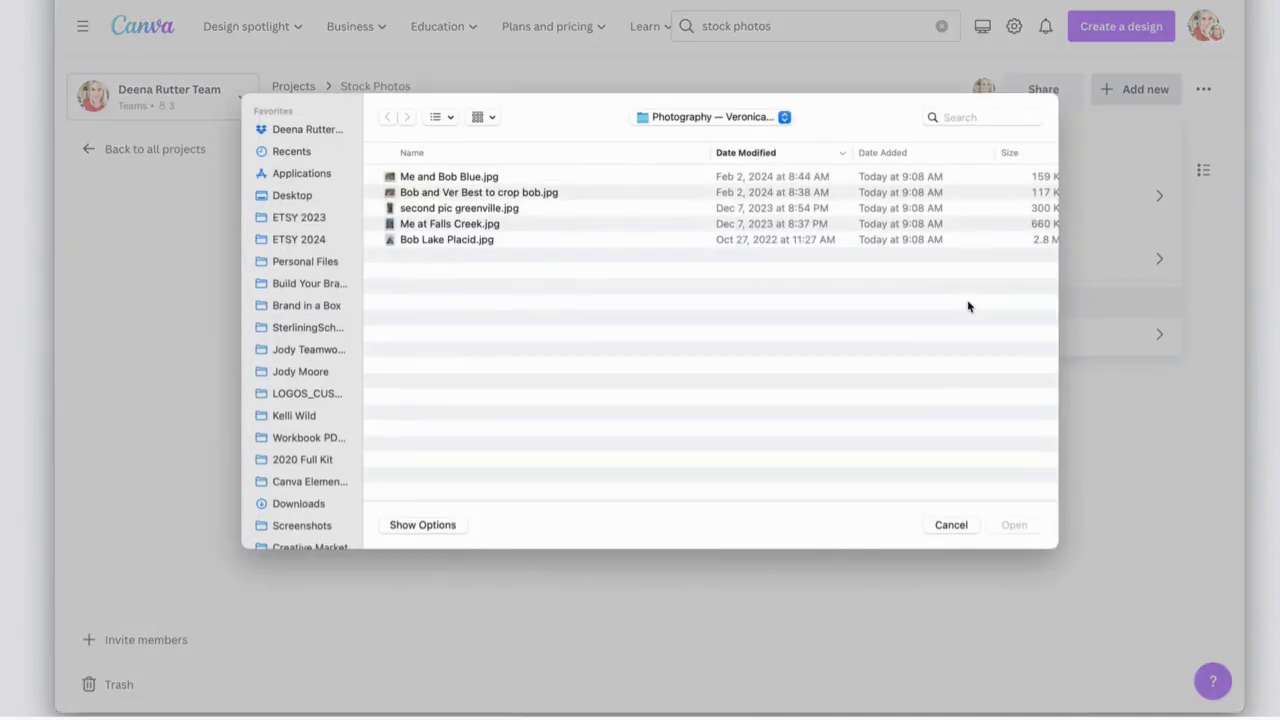
left_click(299, 507)
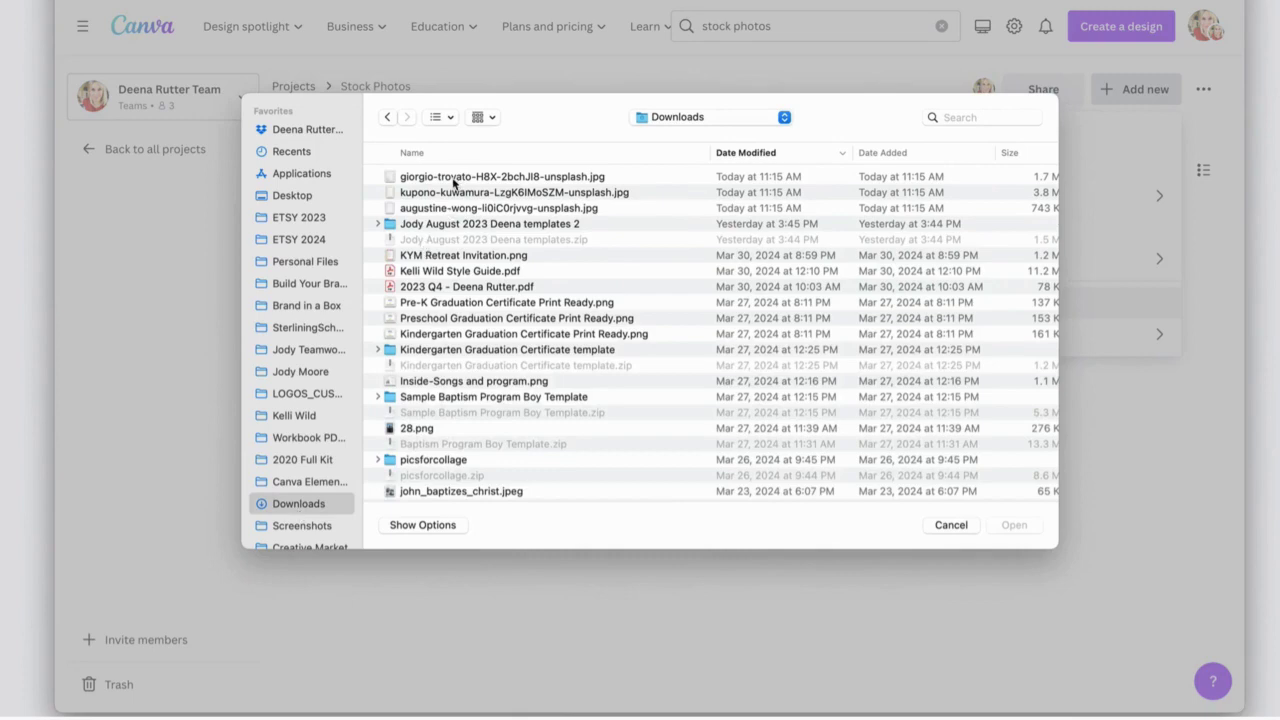
left_click(455, 180)
left_click(447, 210, "shift")
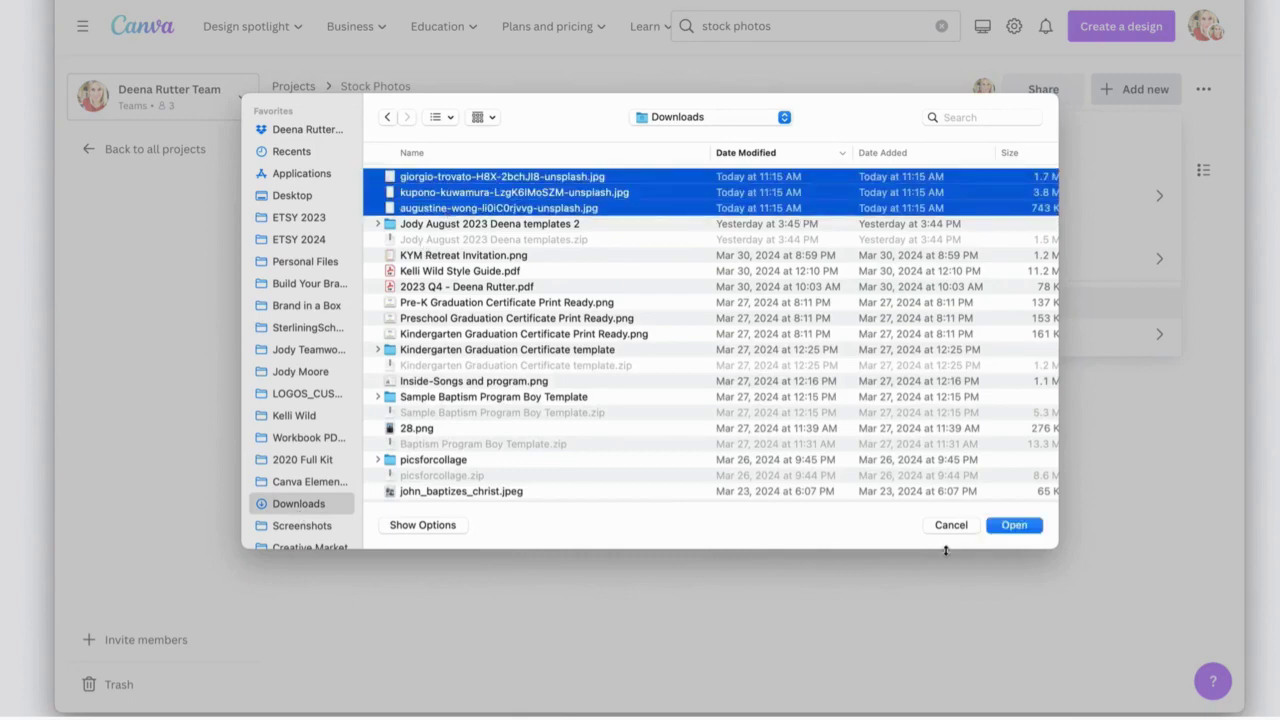
left_click(1013, 525)
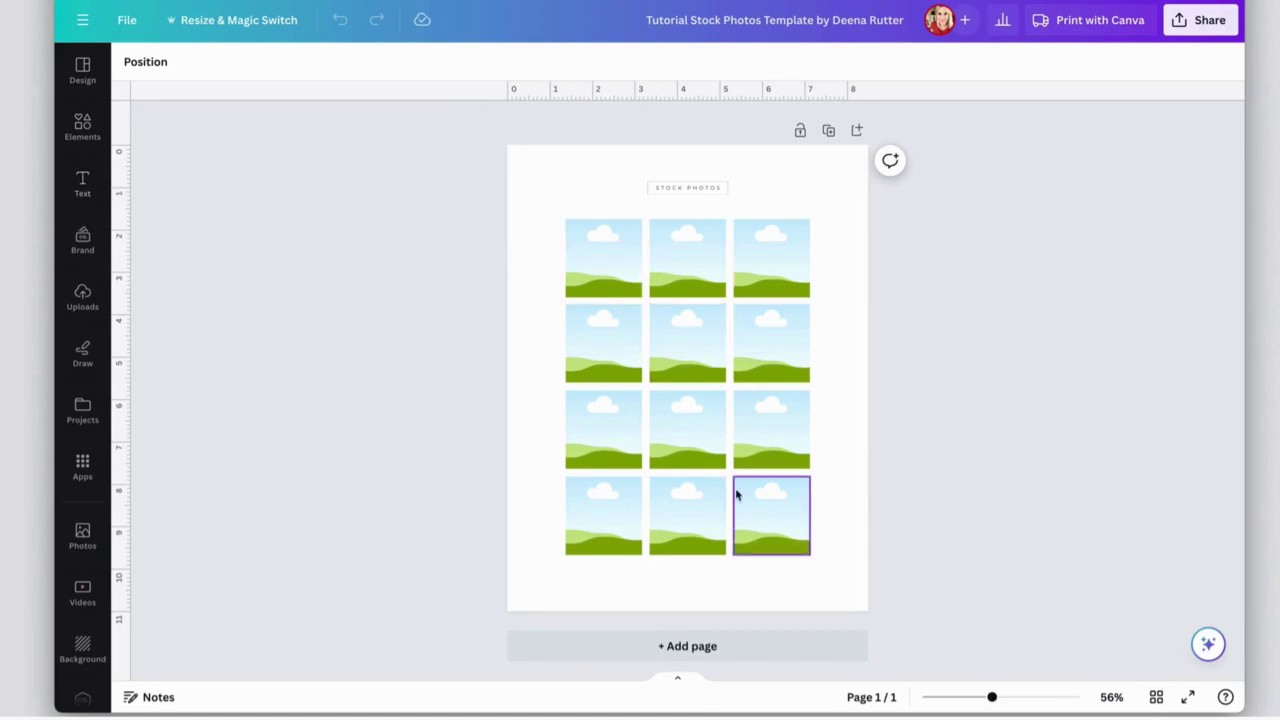
Open the Stock Photos folder in the editor's Projects panel
left_click(87, 410)
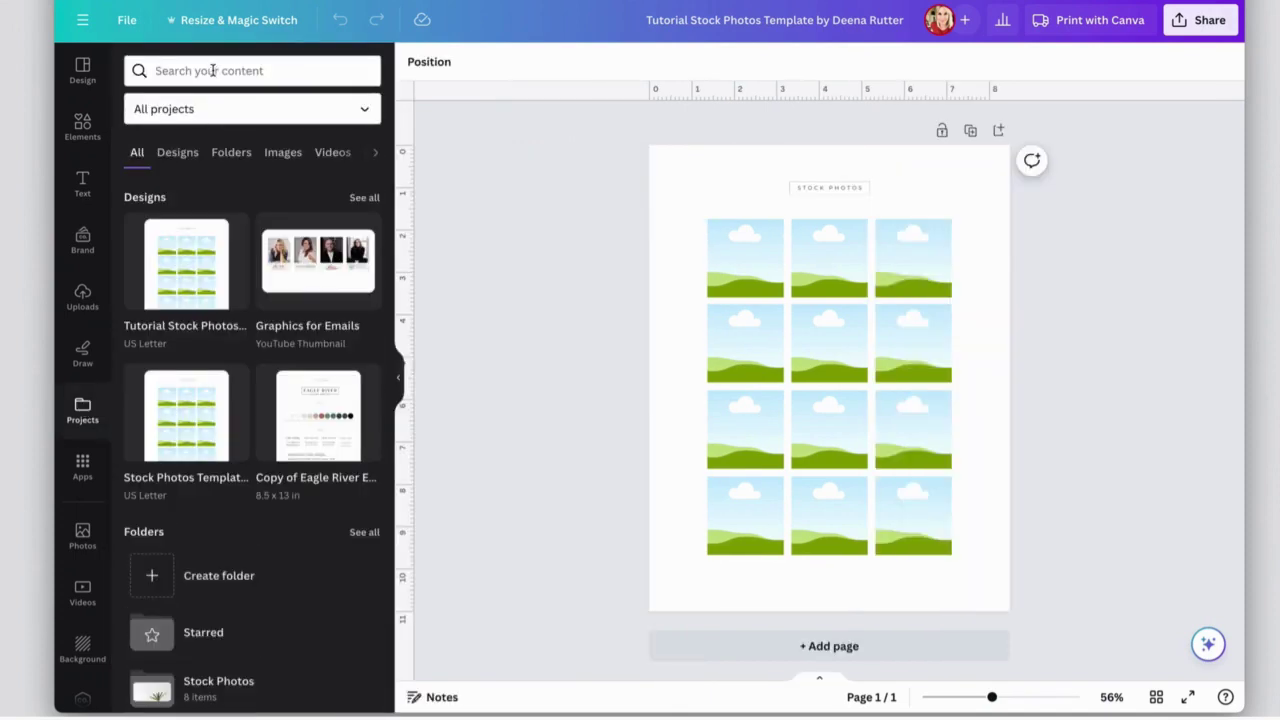
left_click(236, 154)
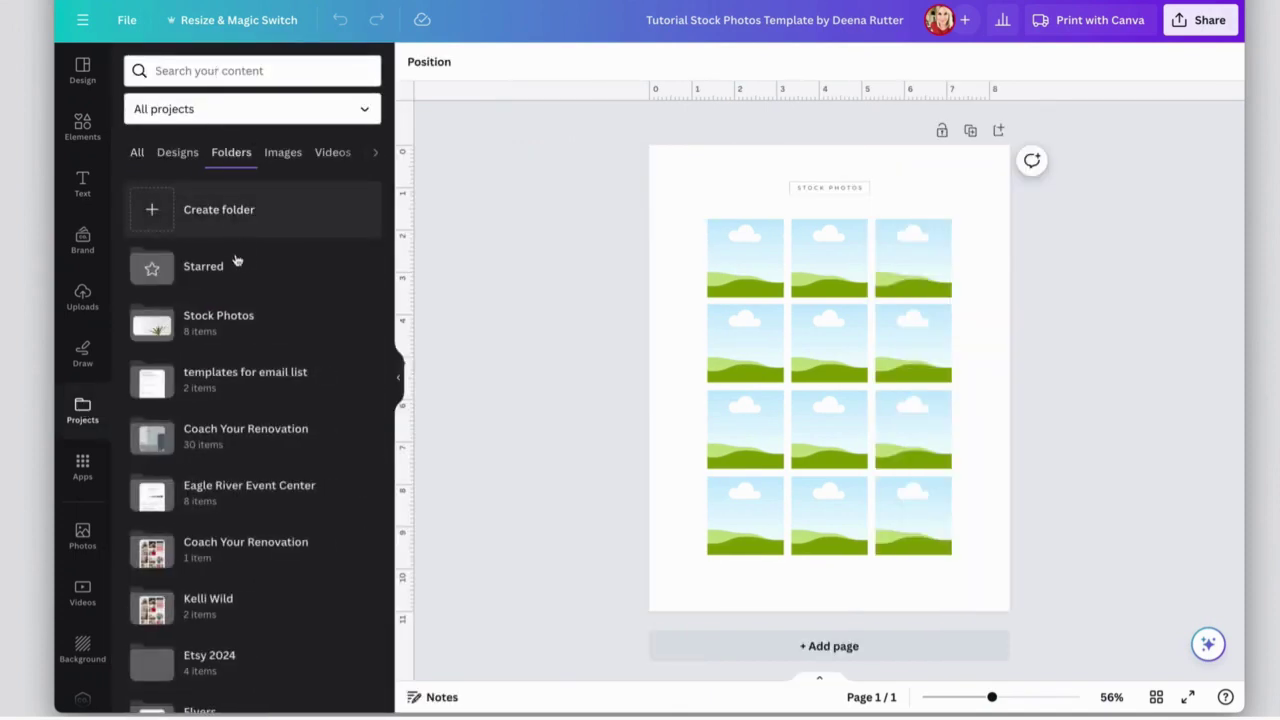
left_click(228, 319)
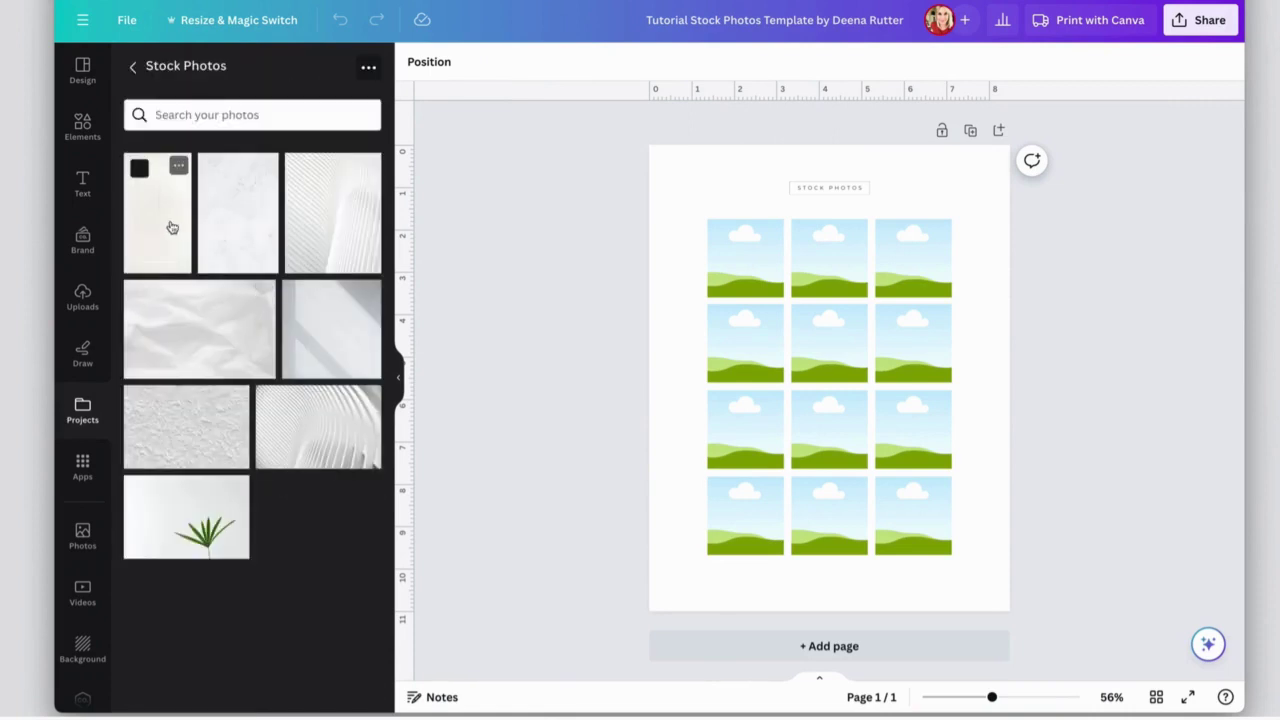
Fill the grid frames with the white, marble, wave, crumpled-paper and shadow photos
left_click_drag(171, 228, 750, 247)
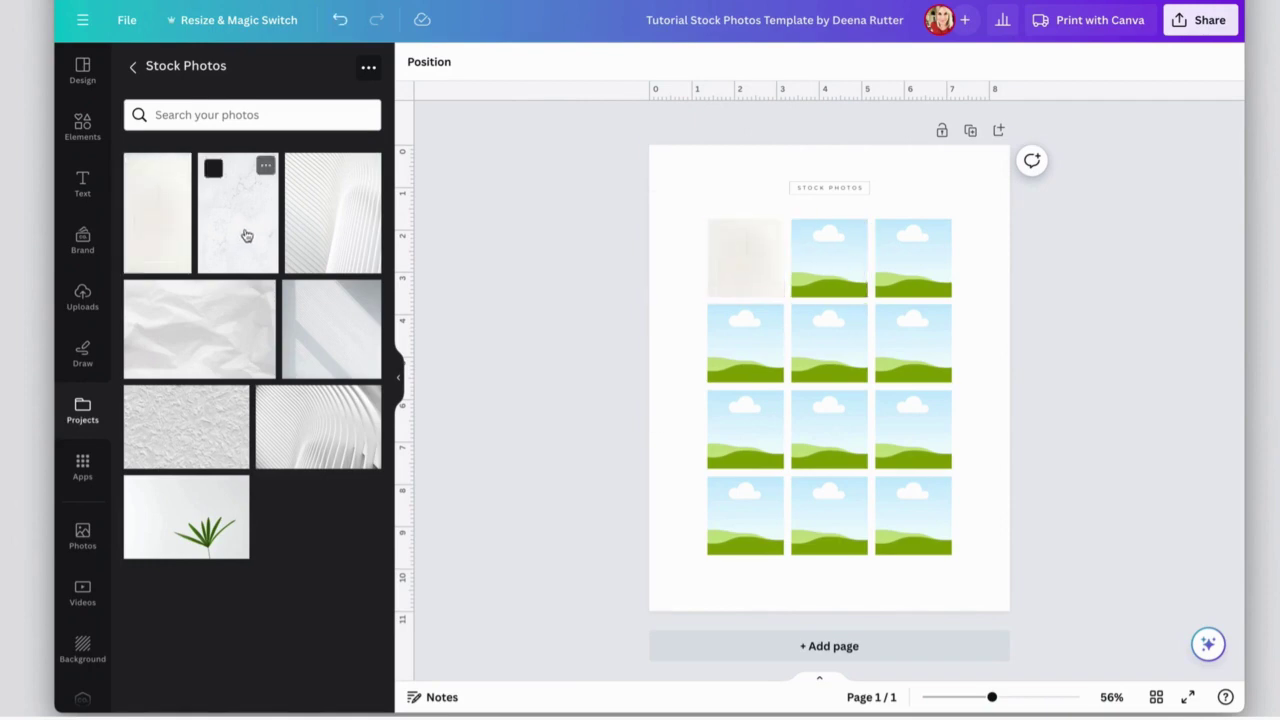
left_click_drag(246, 237, 834, 278)
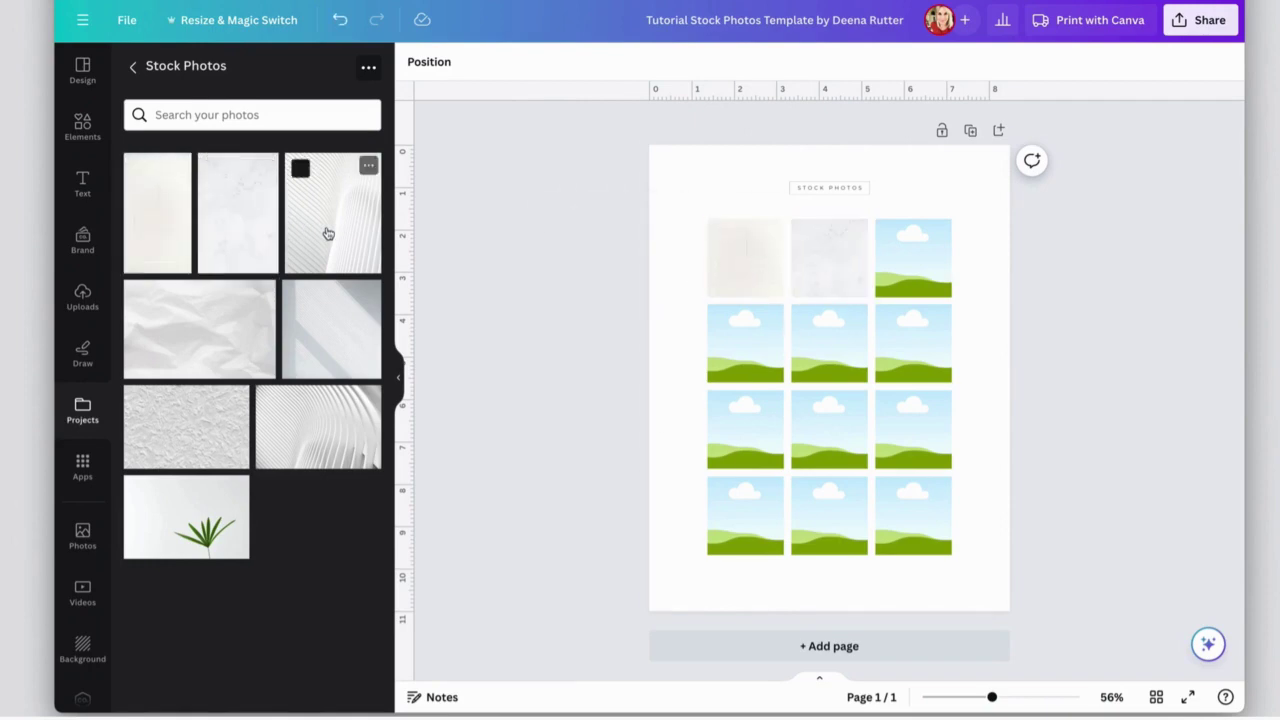
left_click_drag(329, 234, 922, 274)
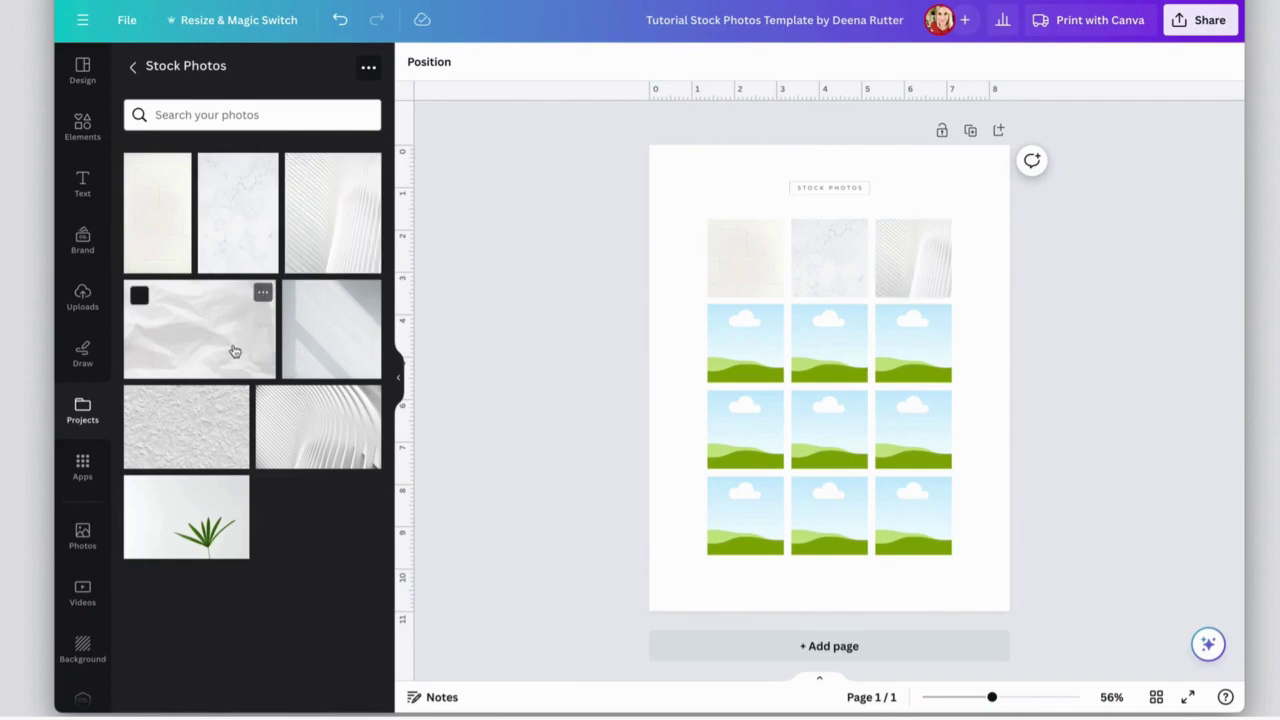
left_click_drag(231, 349, 714, 372)
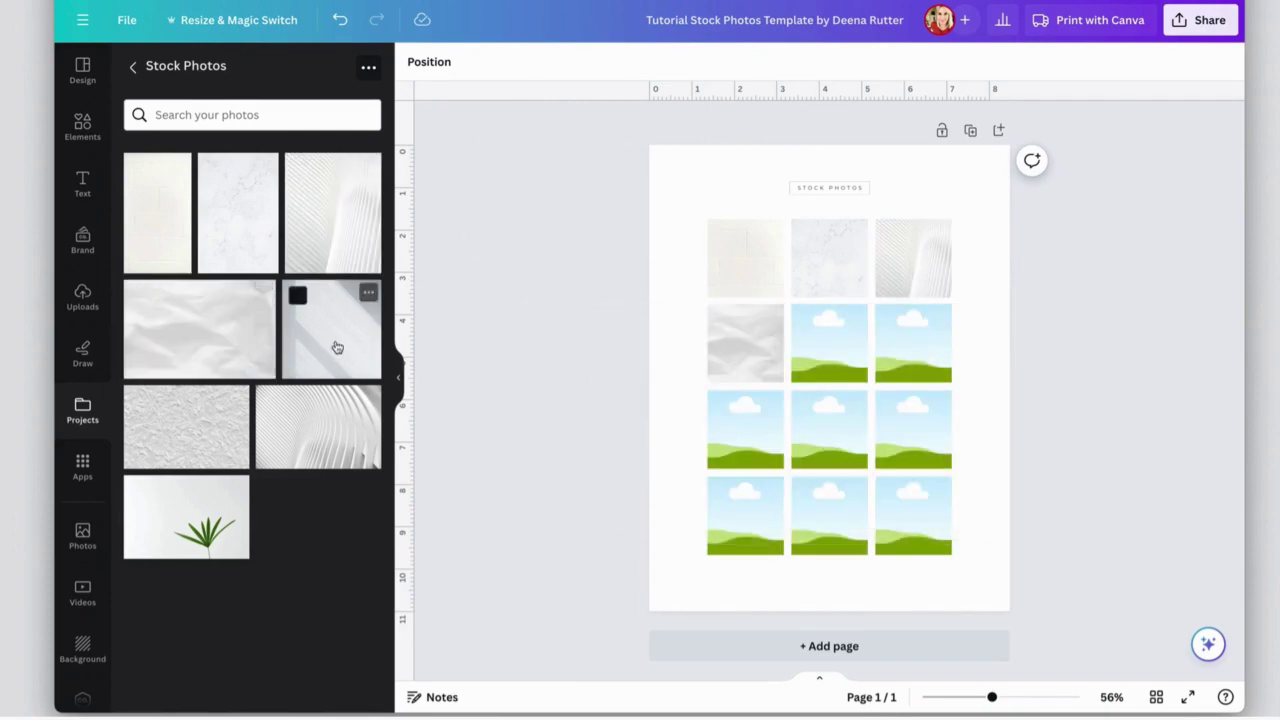
left_click_drag(334, 349, 835, 364)
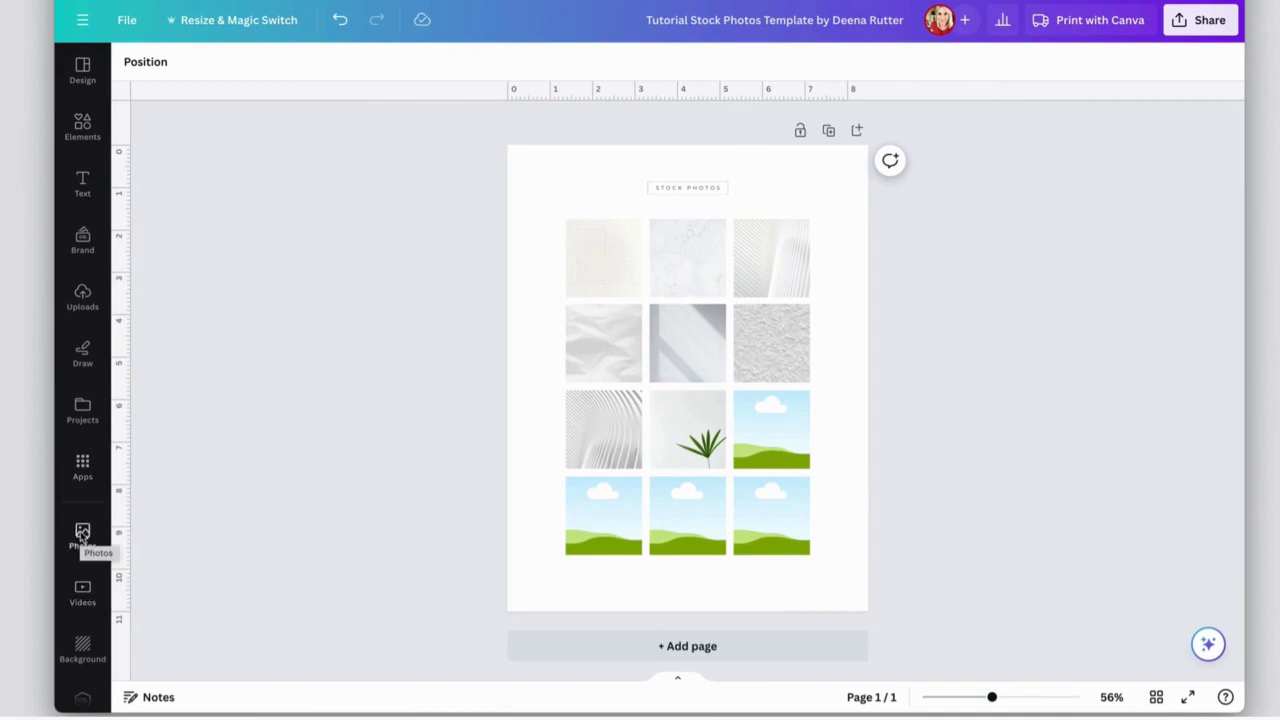
Open the Photos library and restrict its results to Free photos only
left_click(82, 535)
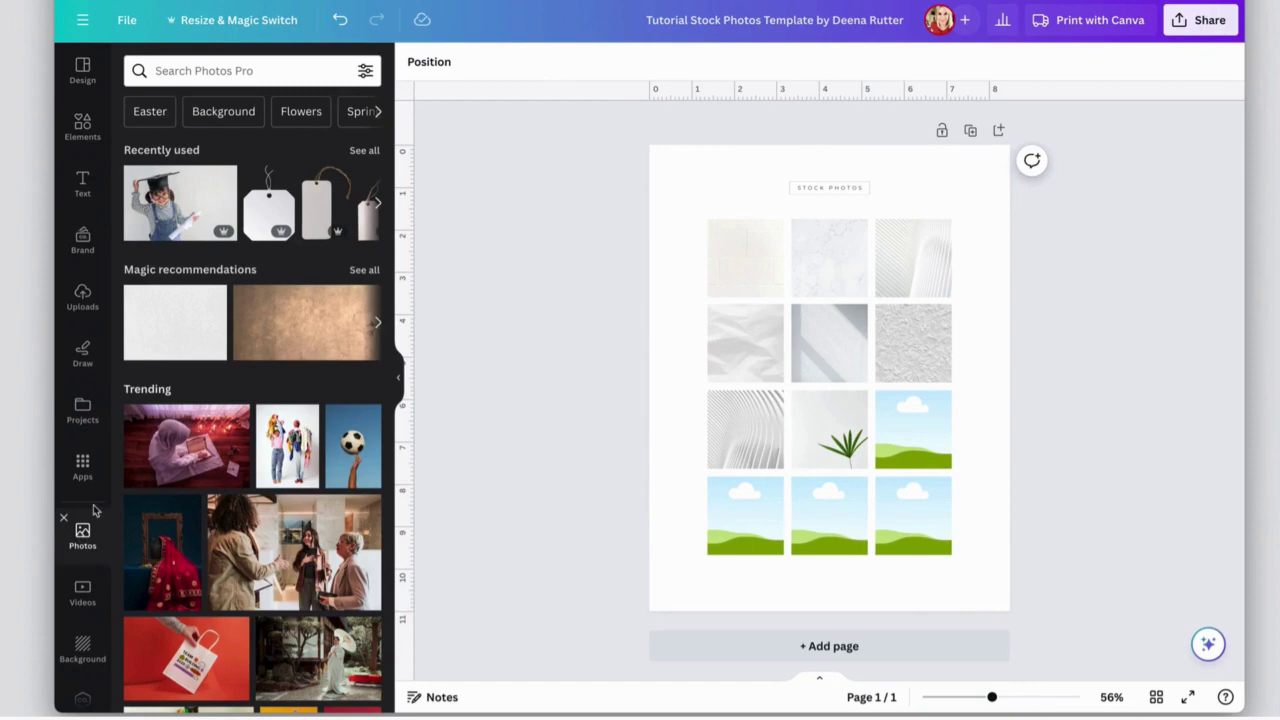
left_click(366, 72)
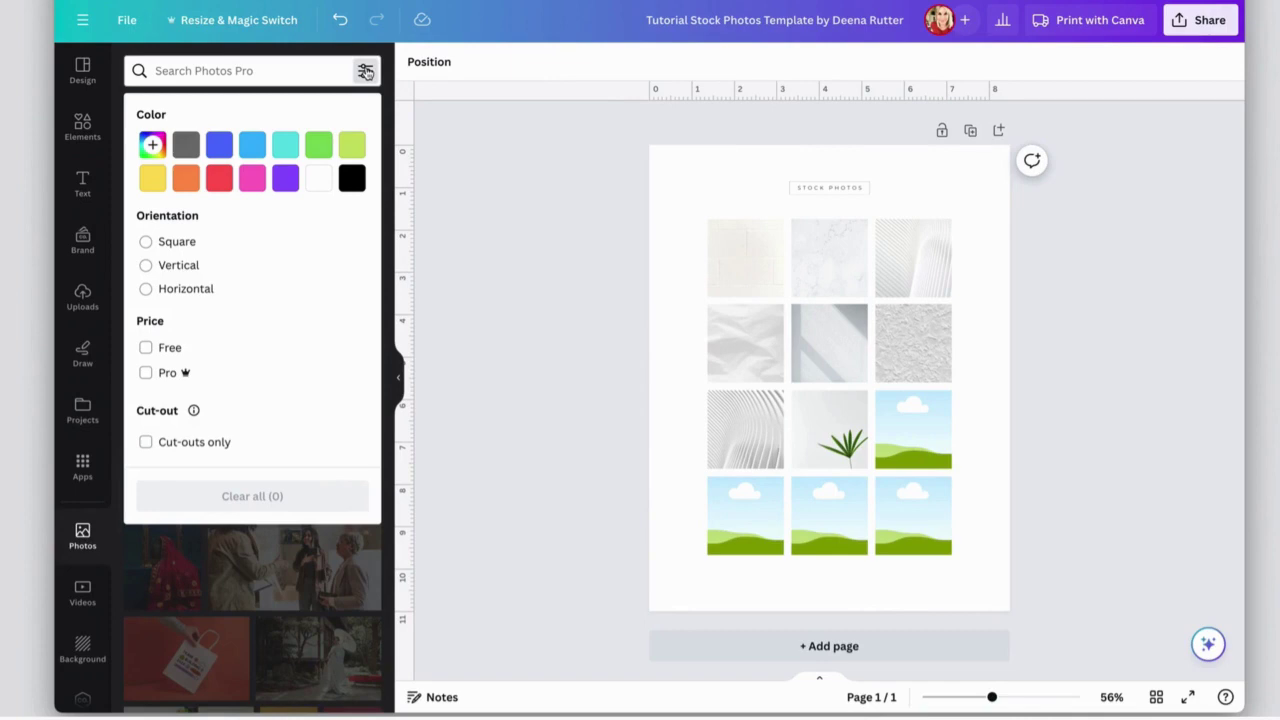
left_click(146, 348)
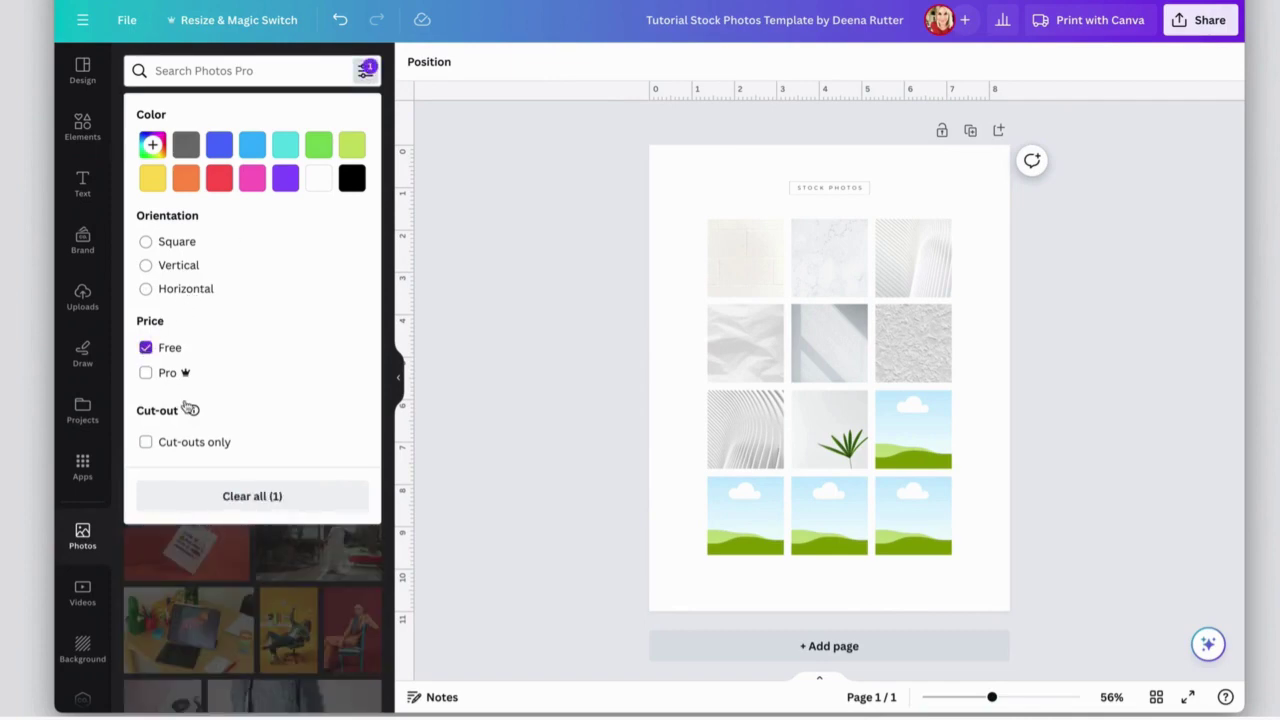
left_click(393, 119)
left_click(191, 75)
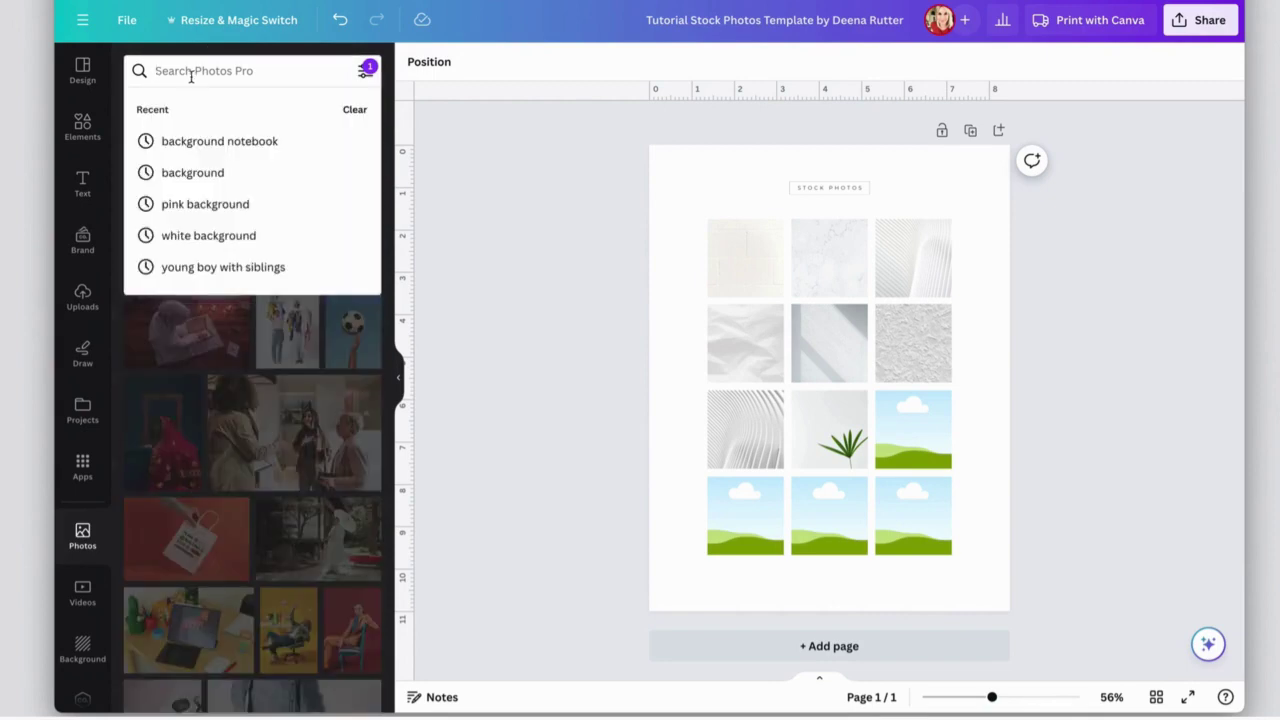
Rerun the 'background notebook' search and add a custom #DDCFCF colour filter
left_click(208, 141)
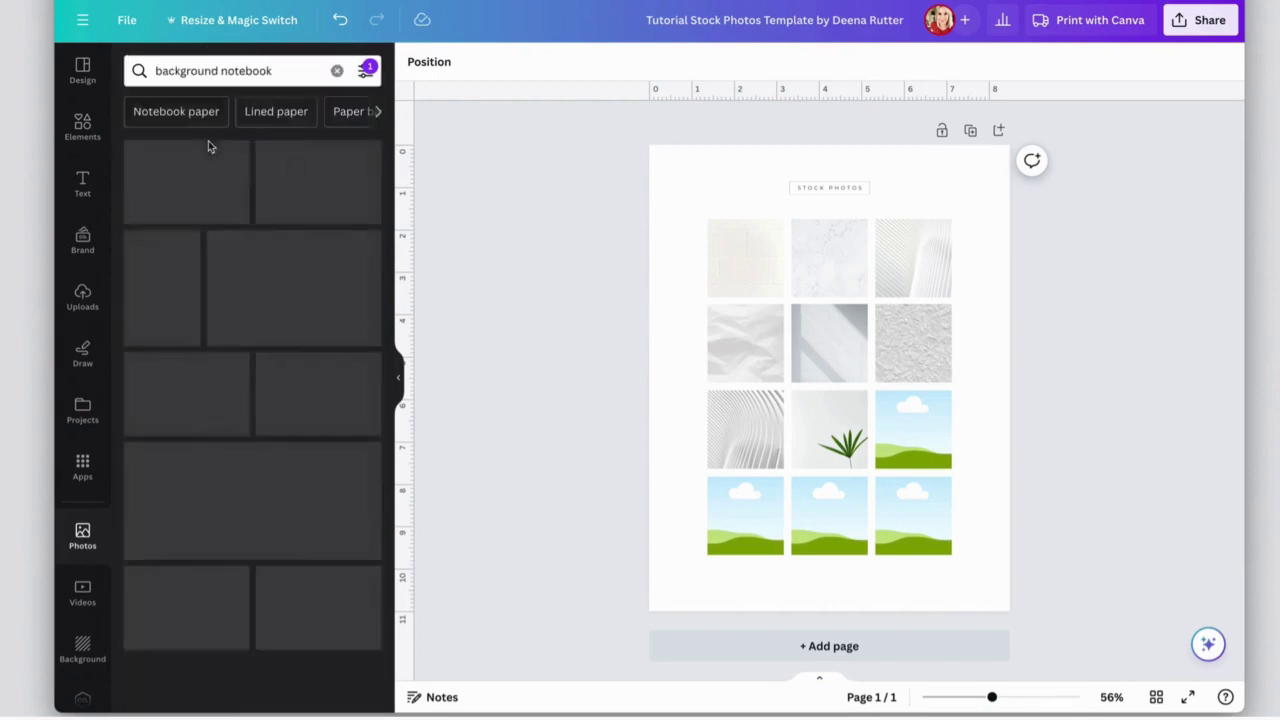
left_click(277, 71)
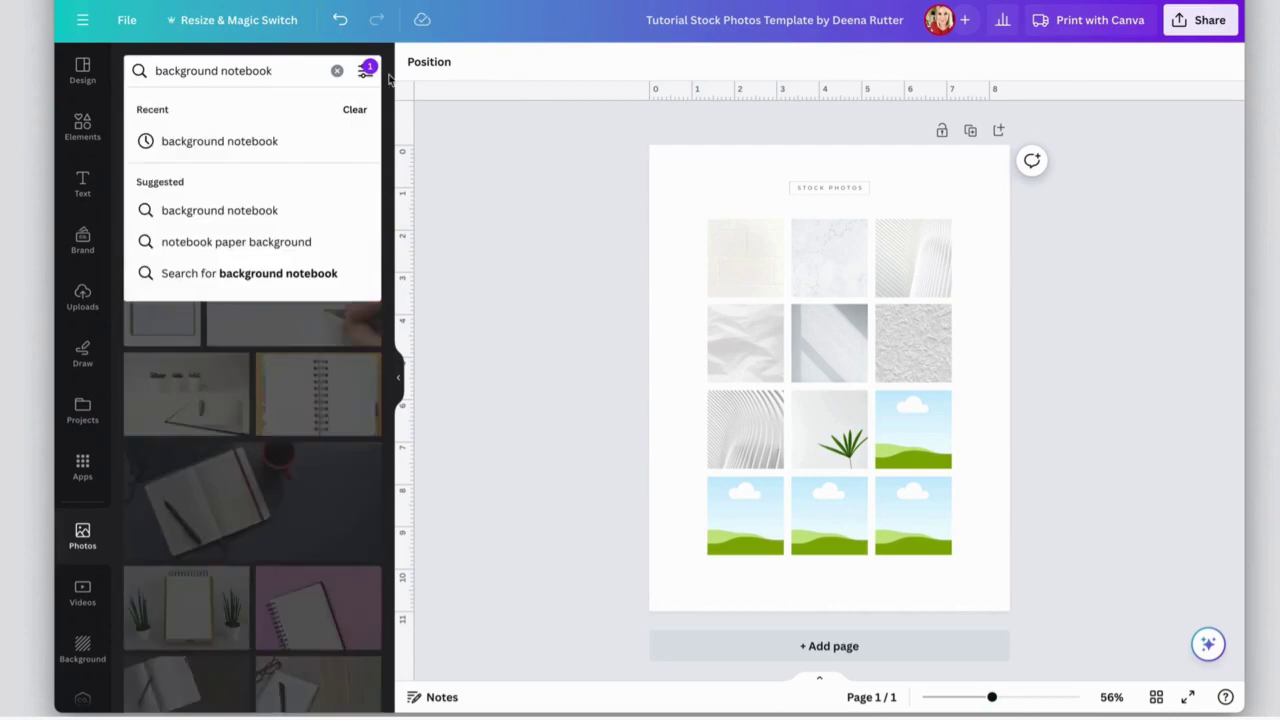
left_click(367, 73)
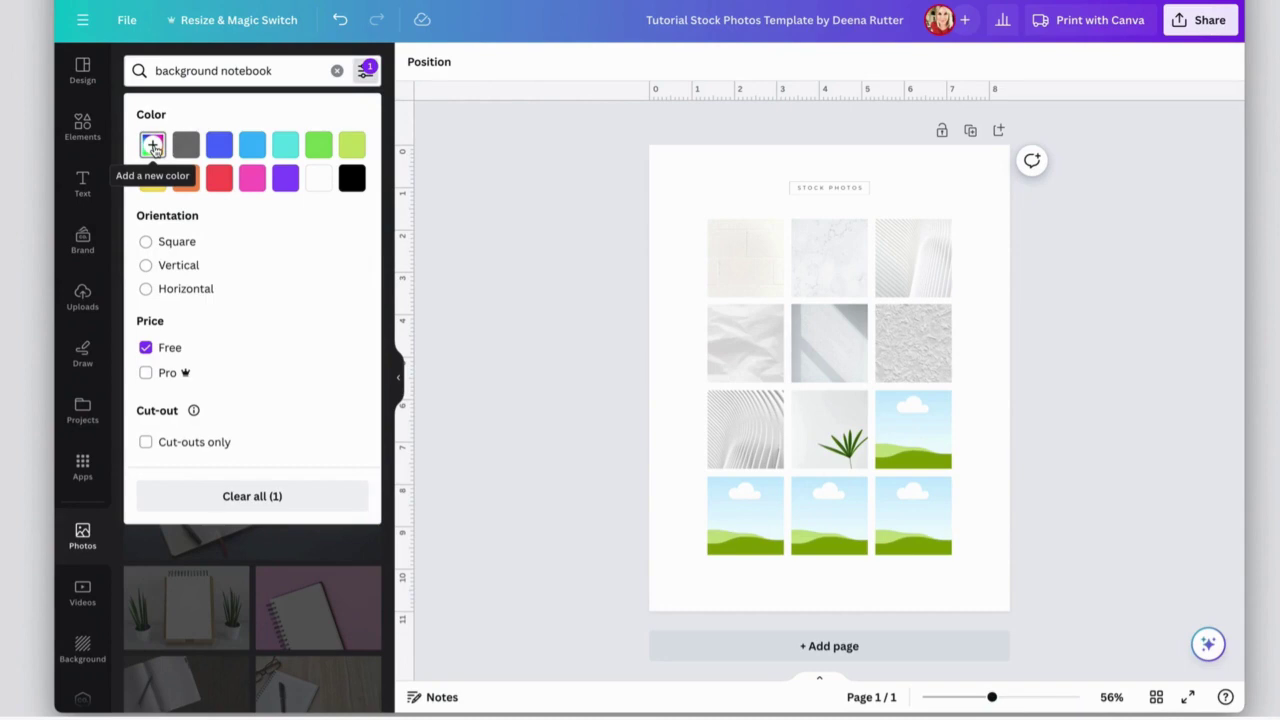
left_click(153, 147)
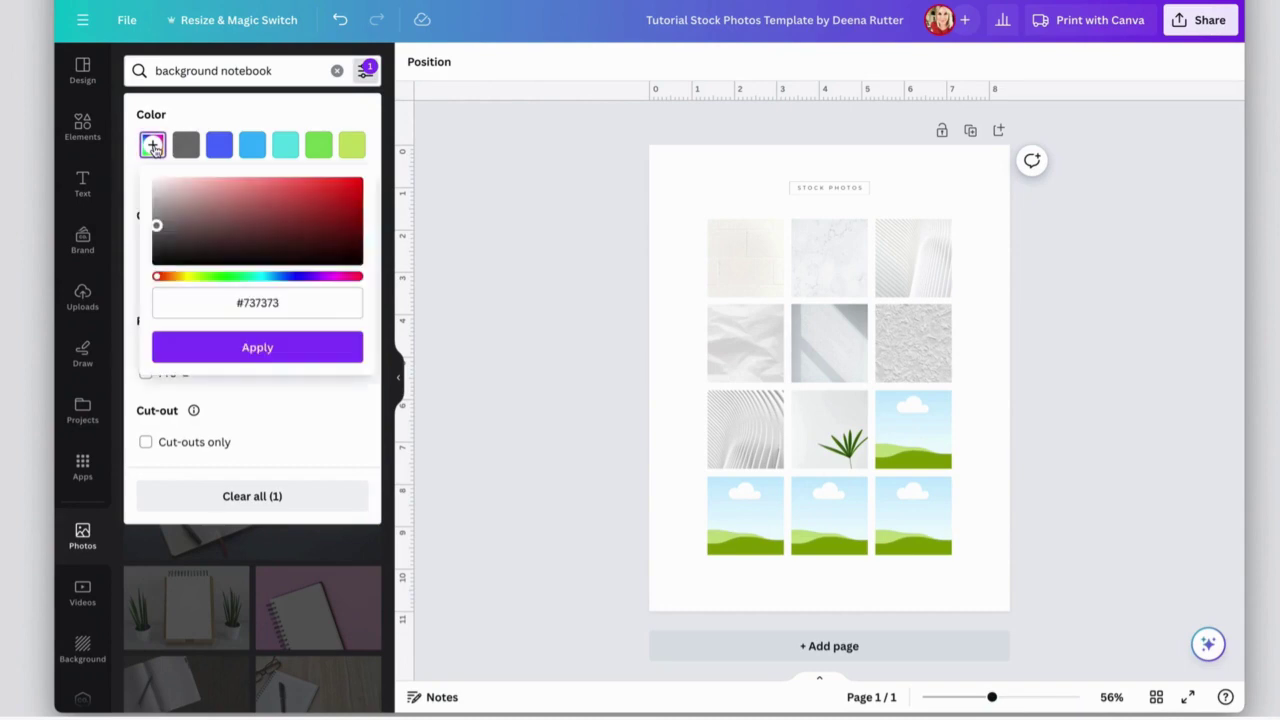
left_click(257, 120)
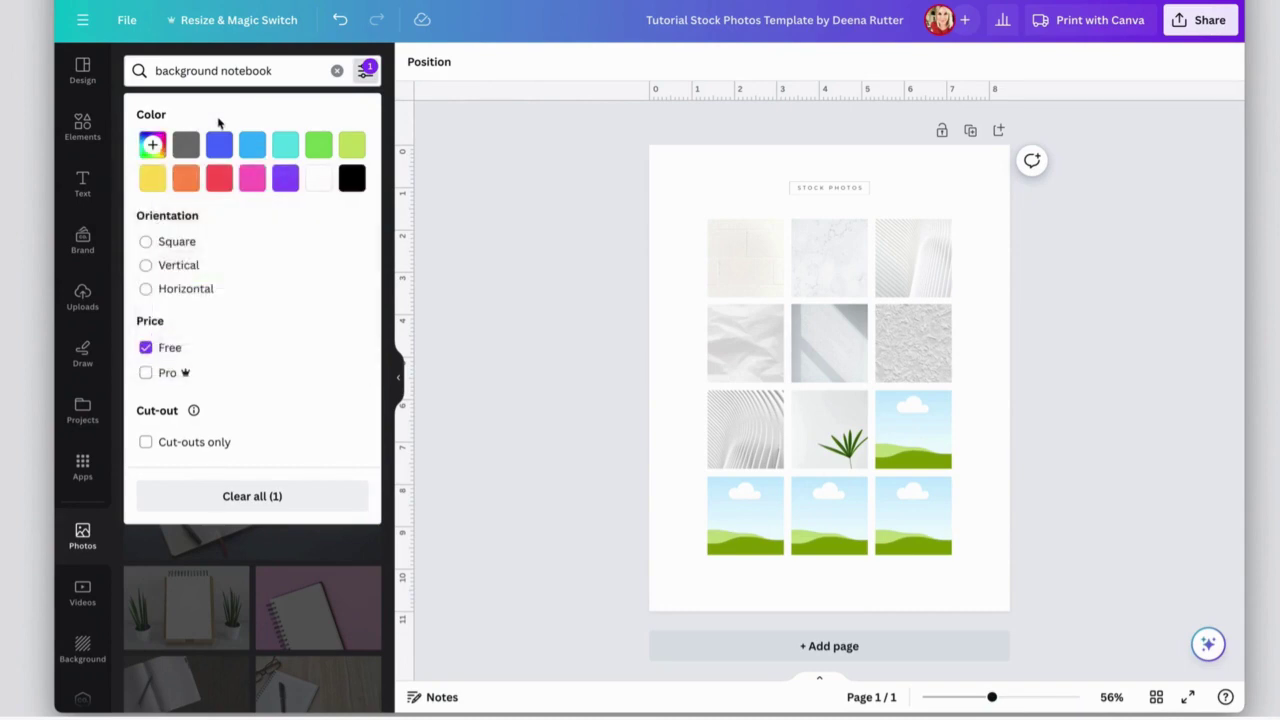
left_click(152, 147)
left_click_drag(157, 227, 165, 189)
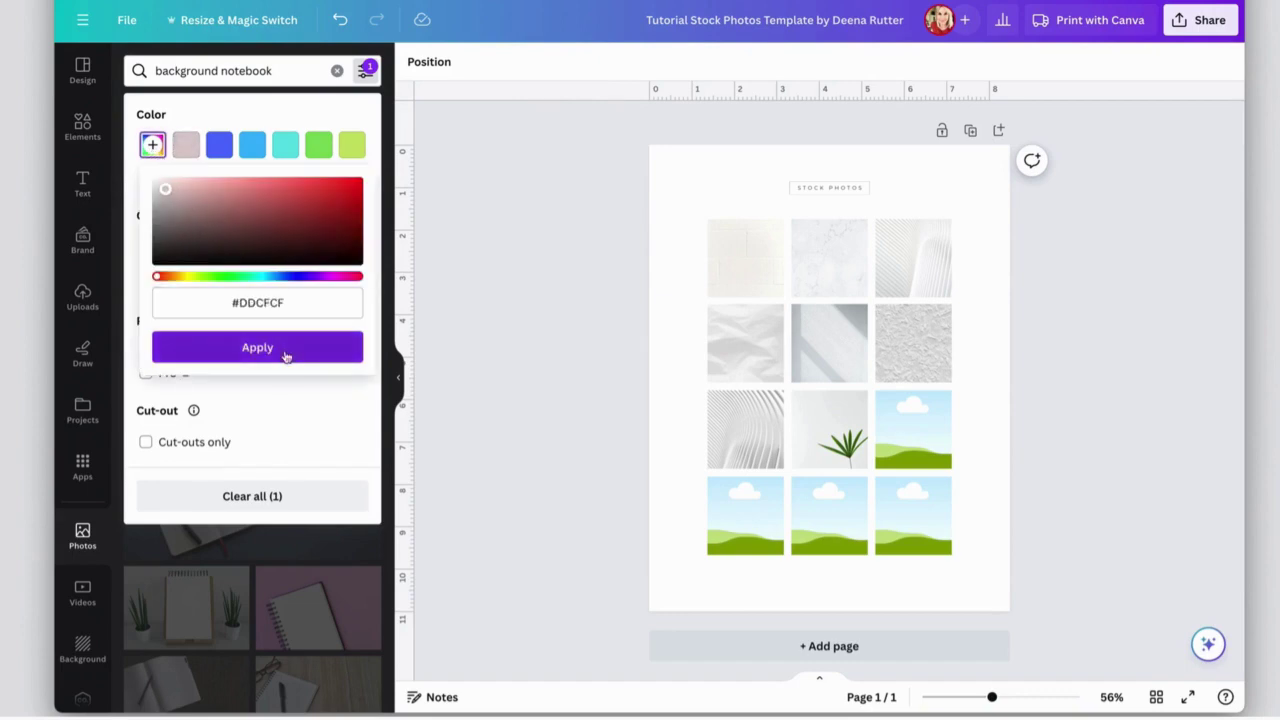
left_click(286, 352)
left_click(387, 337)
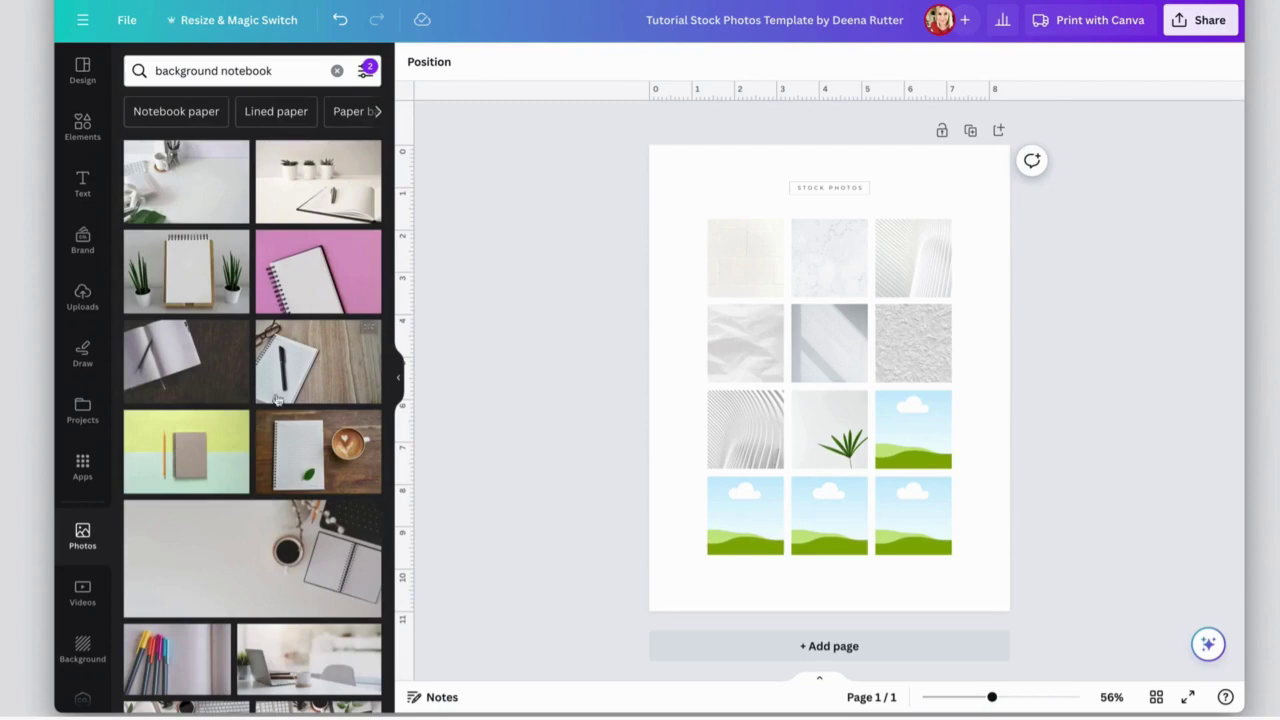
scroll(256, 516, "down", 3)
scroll(256, 516, "down", 5)
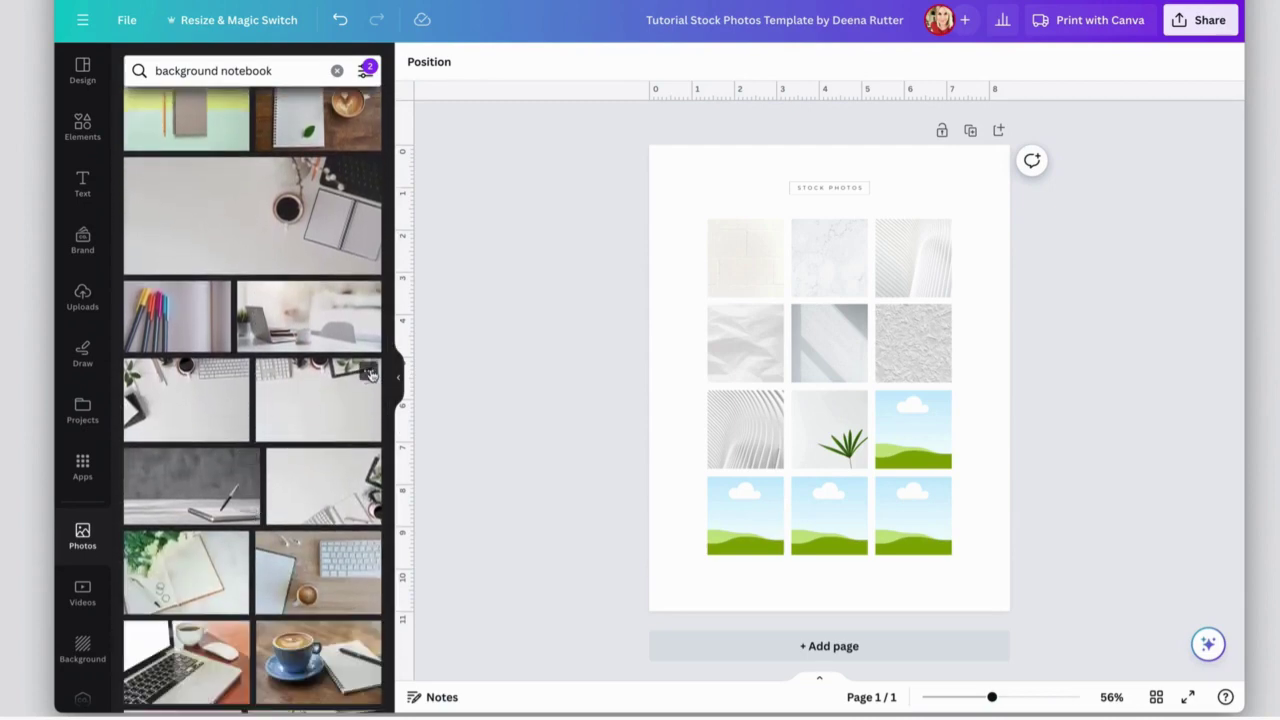
Add the office desk photo to Stock Photos and drag a desk photo into an empty grid cell
left_click(368, 371)
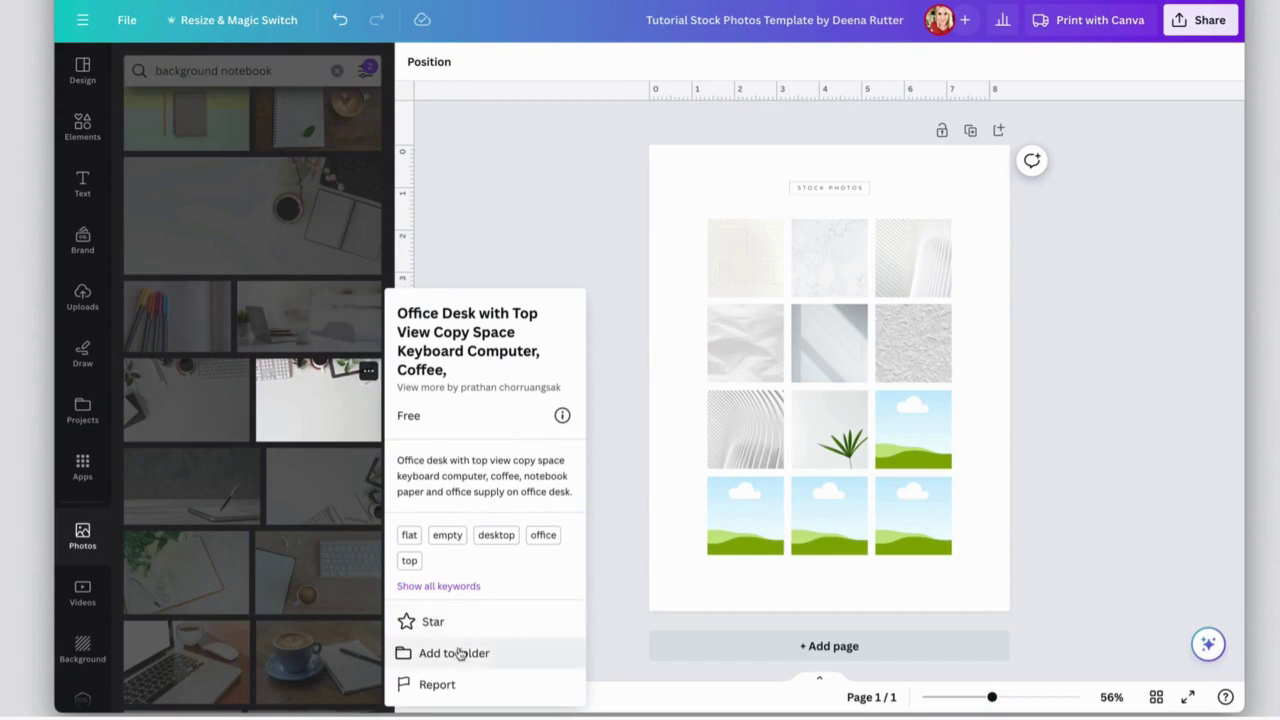
left_click(456, 652)
left_click(468, 427)
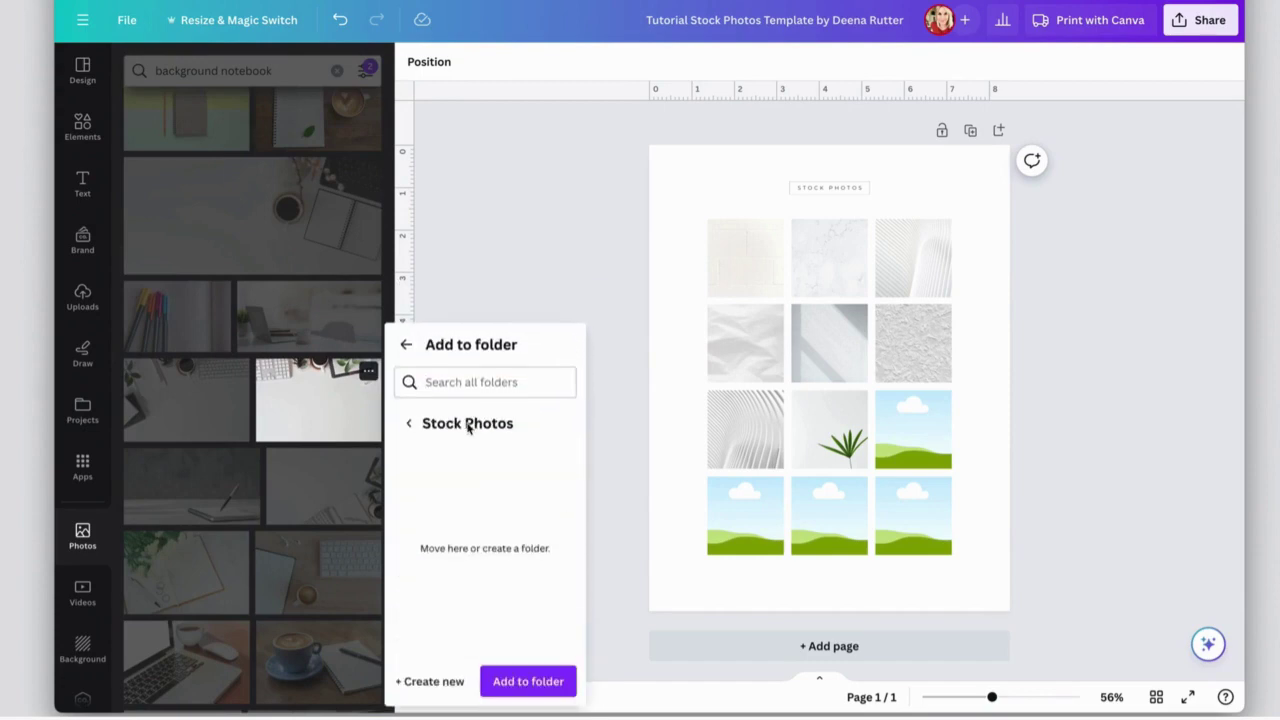
left_click(531, 680)
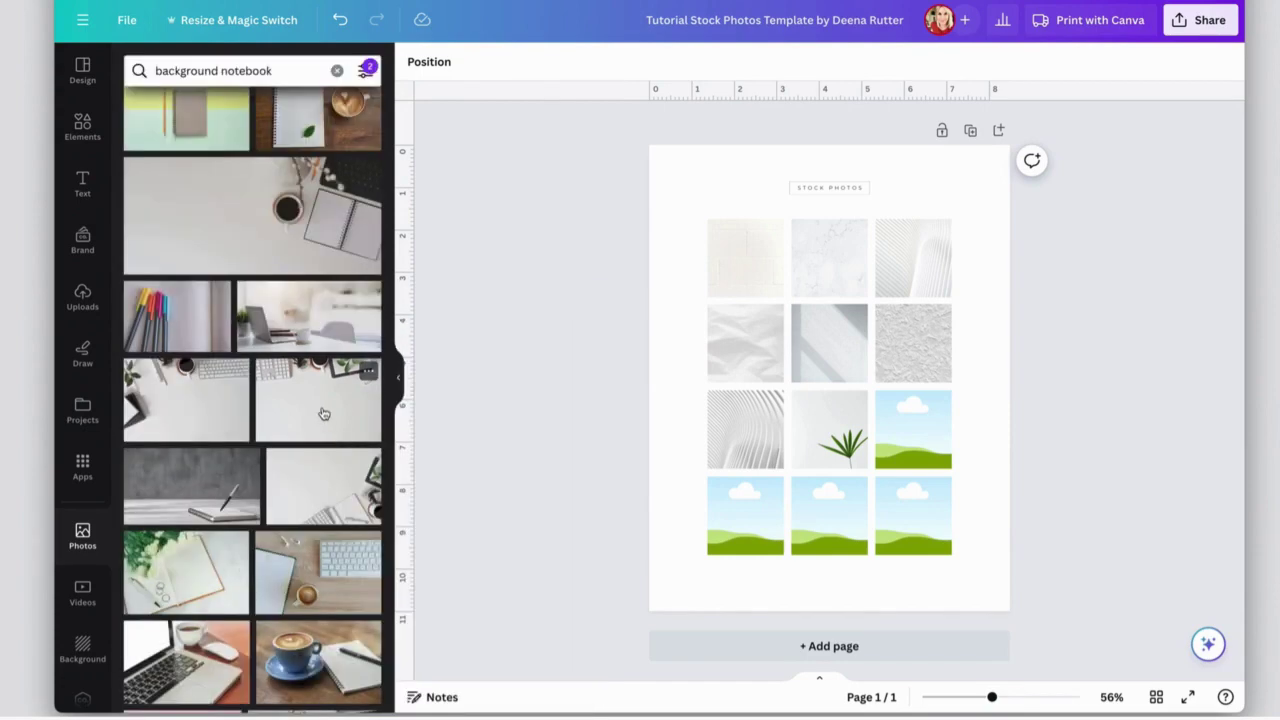
left_click_drag(323, 414, 909, 431)
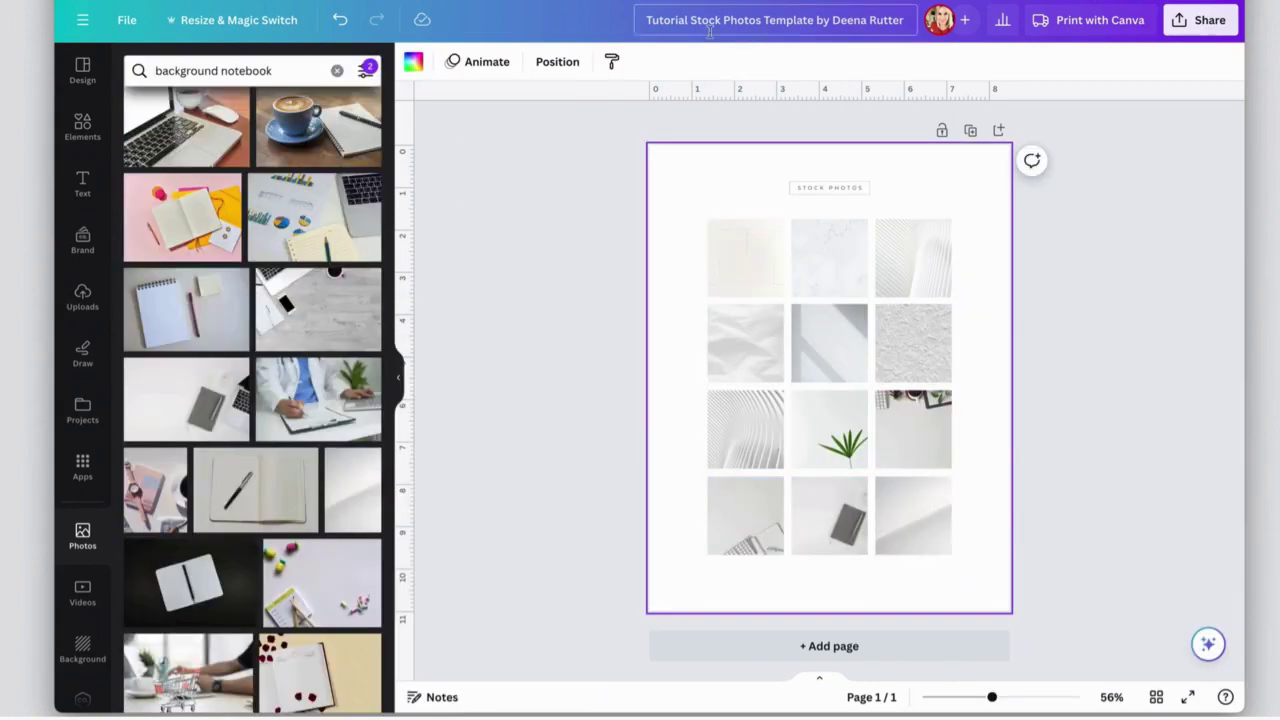
Save the Stock Photos template design into the personal folder found through the folder search
left_click(131, 26)
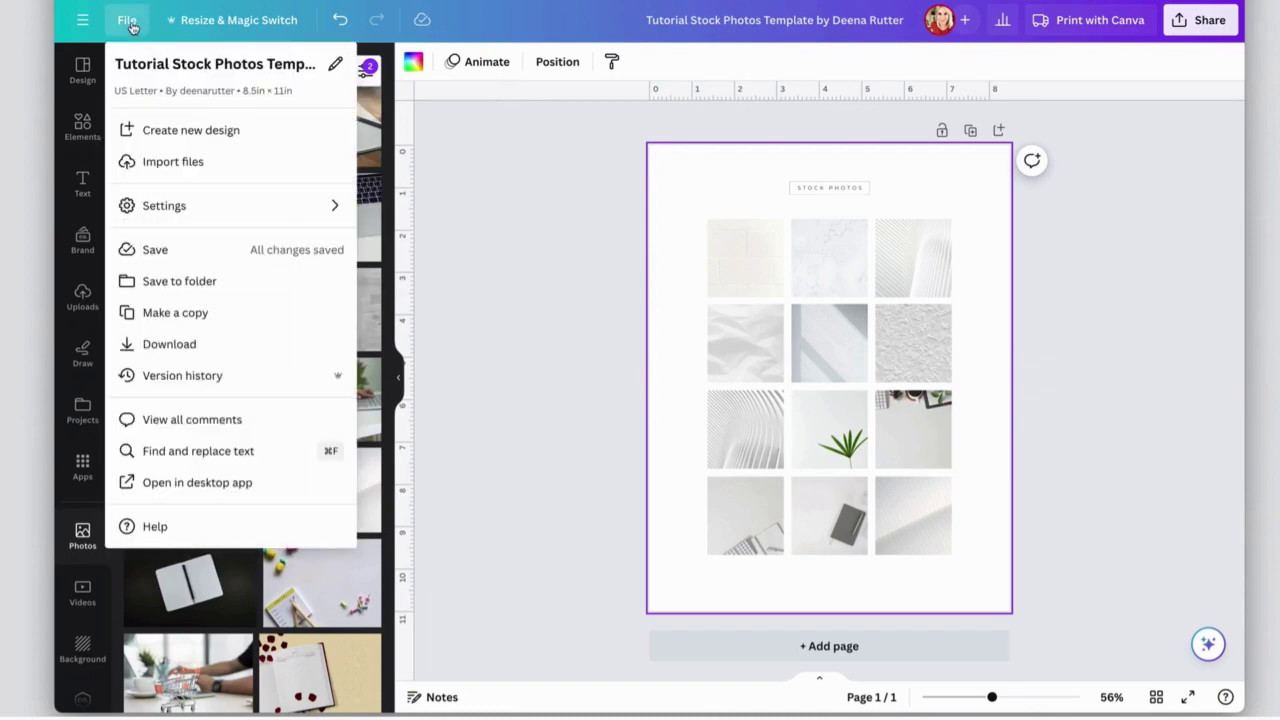
left_click(168, 283)
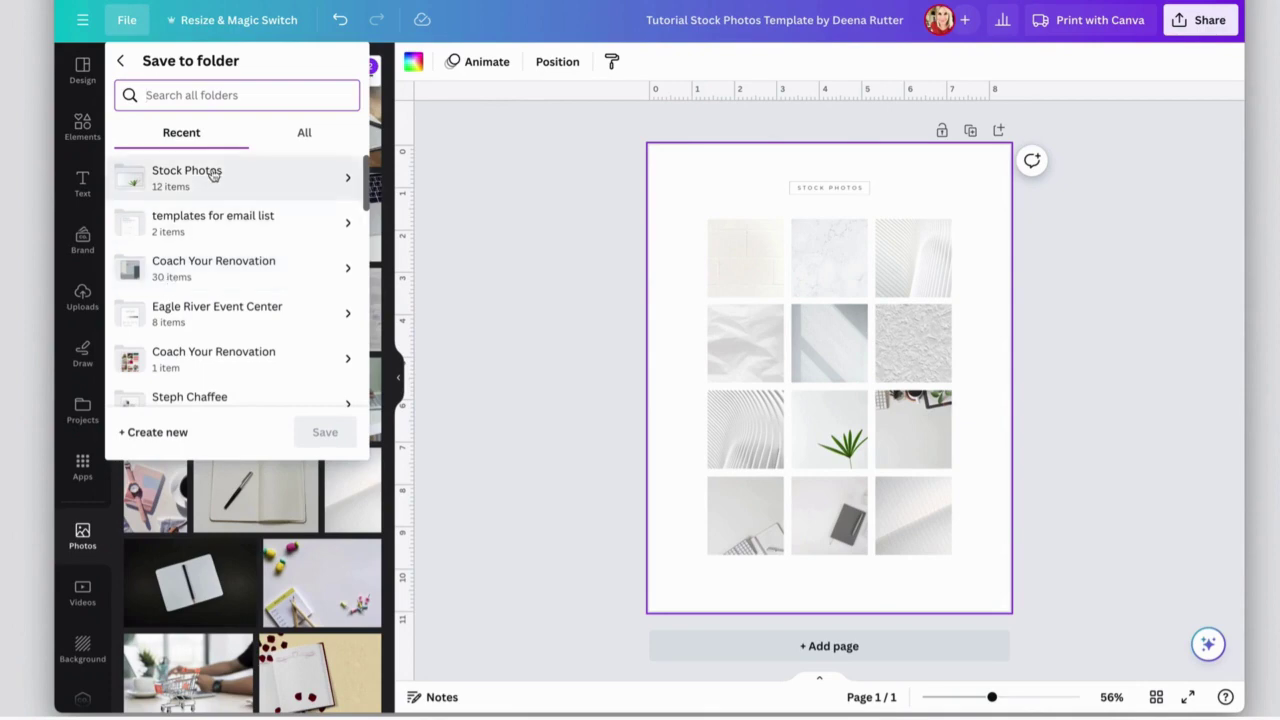
type("Deena")
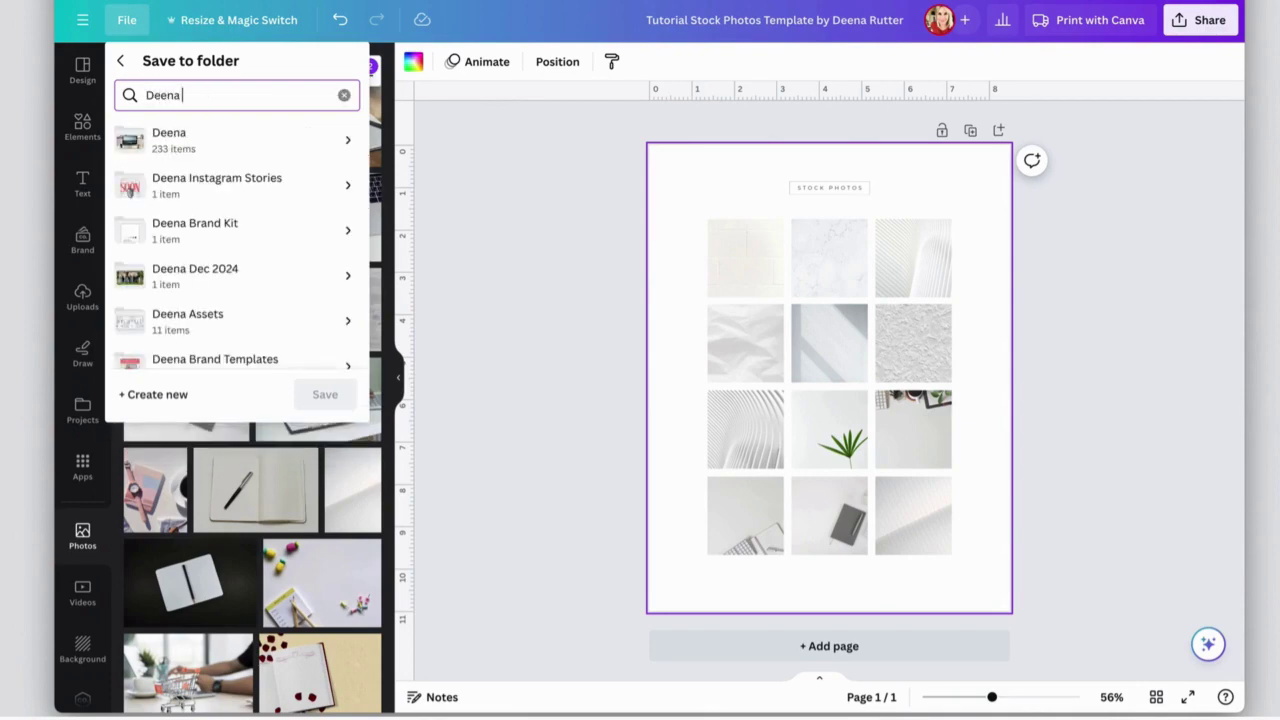
left_click(216, 142)
left_click(335, 390)
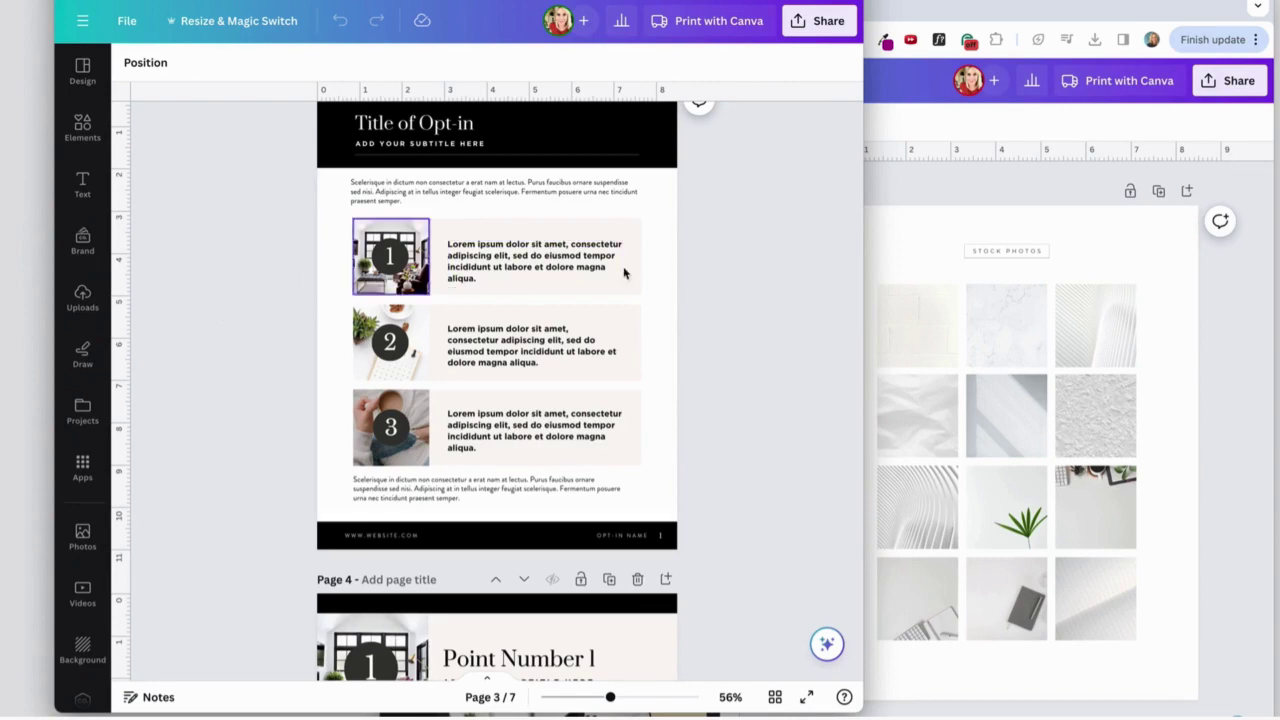
Paste the top-left white grid photo onto page 3, detach it into an item frame, and delete the leftover frame
left_click(908, 317)
left_click(849, 294)
left_click(946, 320)
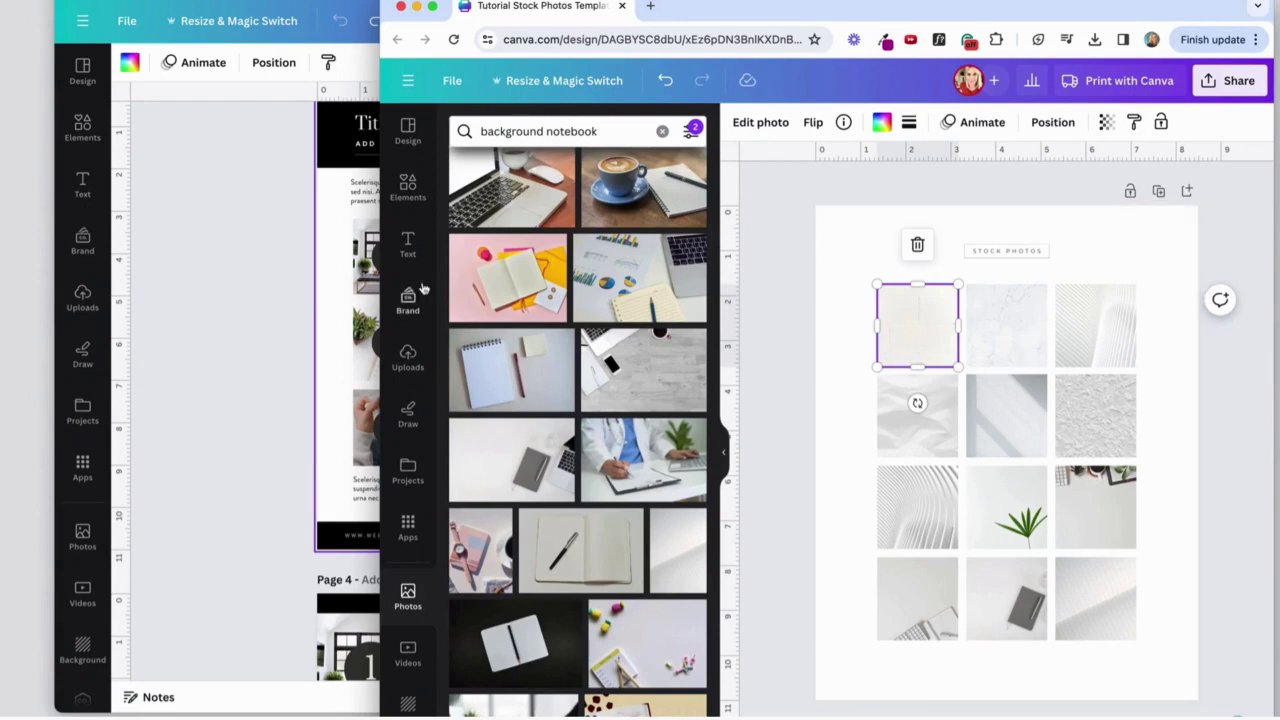
left_click(278, 274)
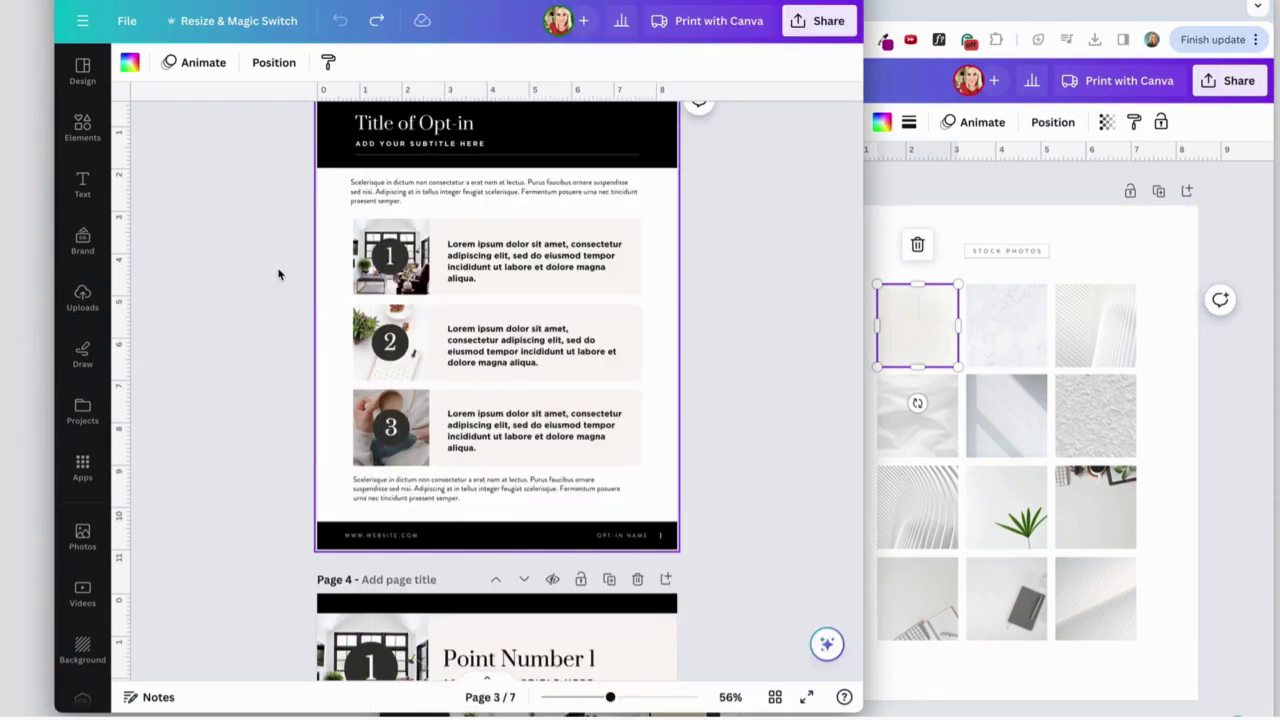
key("ctrl+v")
left_click_drag(425, 205, 468, 205)
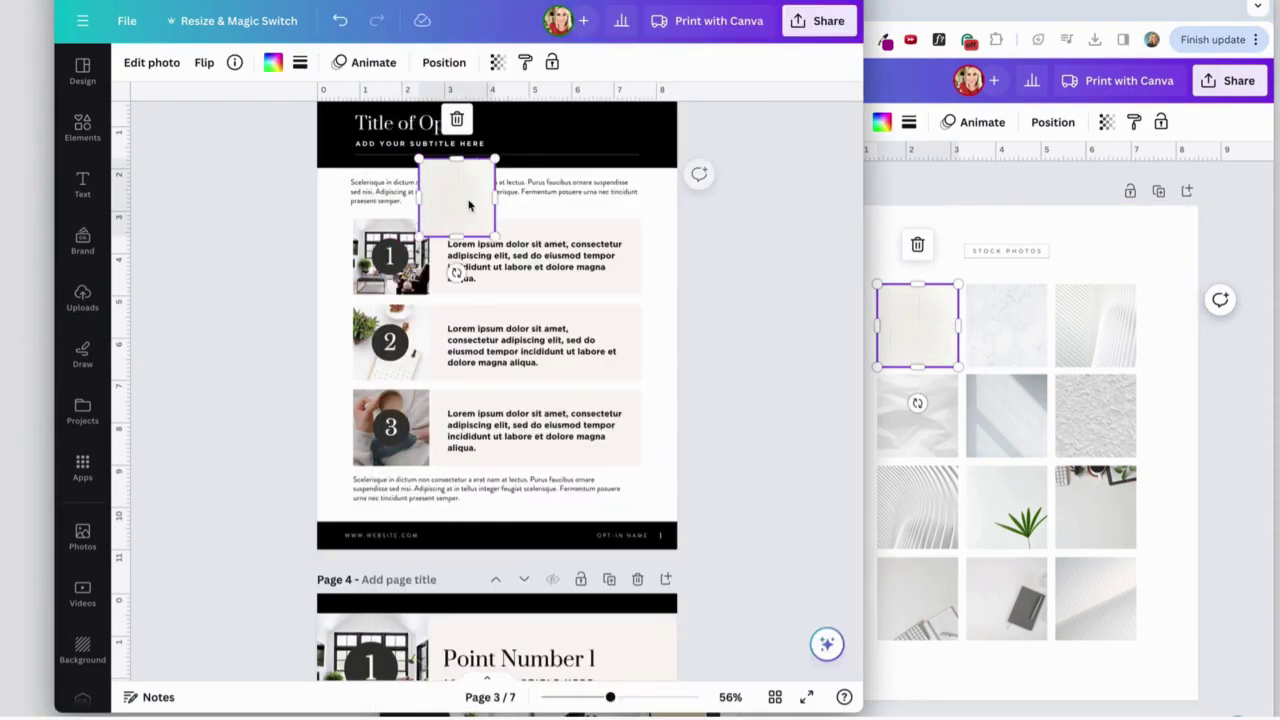
right_click(468, 205)
left_click(541, 636)
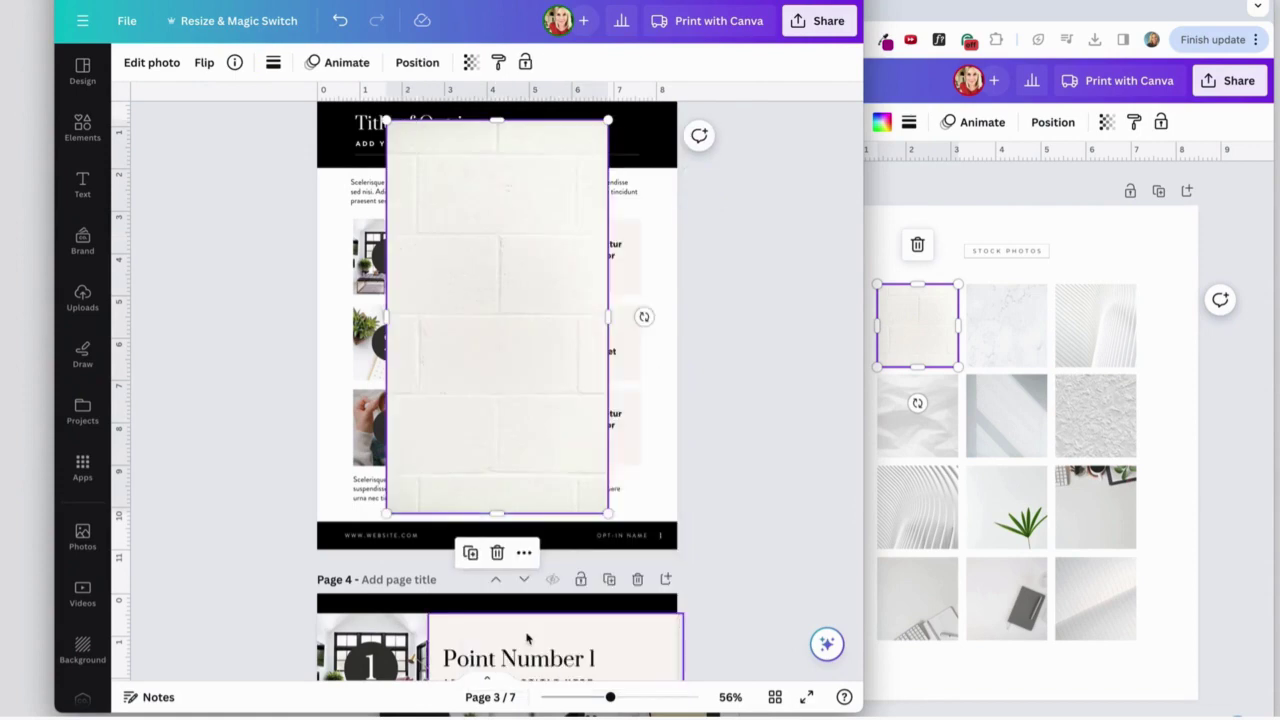
left_click_drag(486, 163, 359, 237)
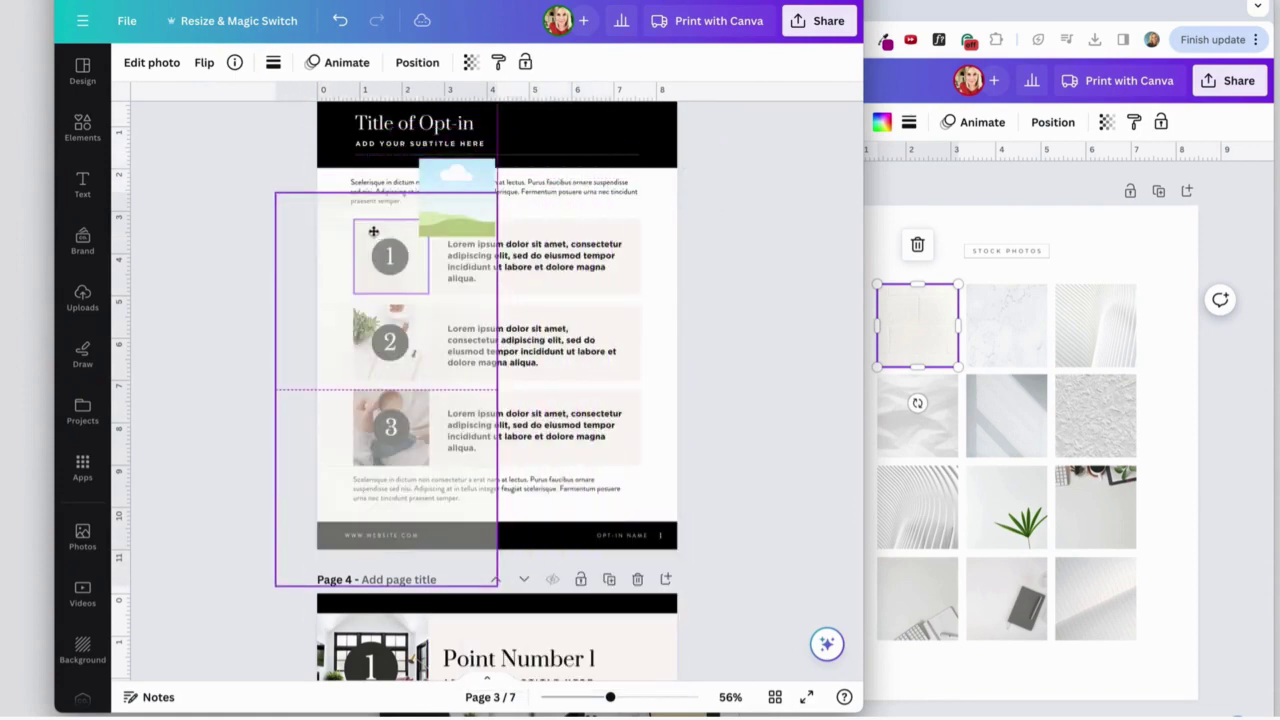
key("Delete")
left_click(465, 195)
key("Delete")
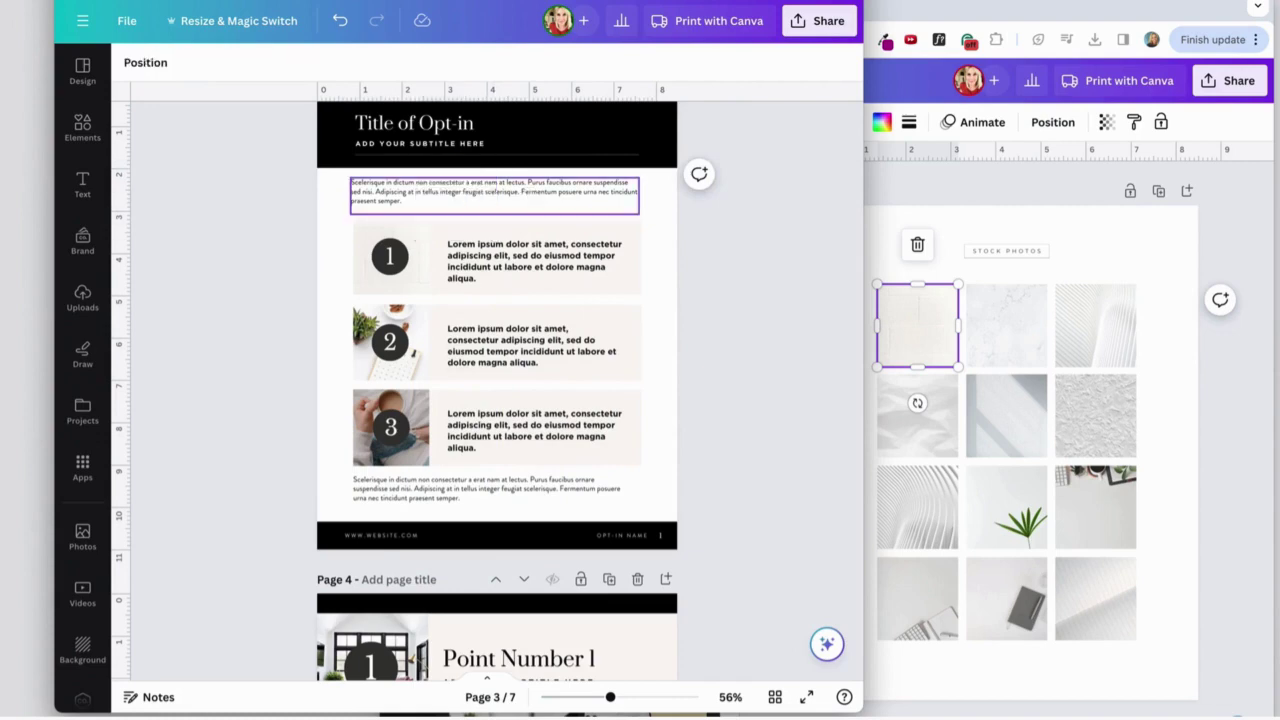
Paste the middle grey grid photo onto page 3, detach it, and drop it into item 2's frame
left_click(1010, 430)
left_click(1008, 425)
double_click(1008, 425)
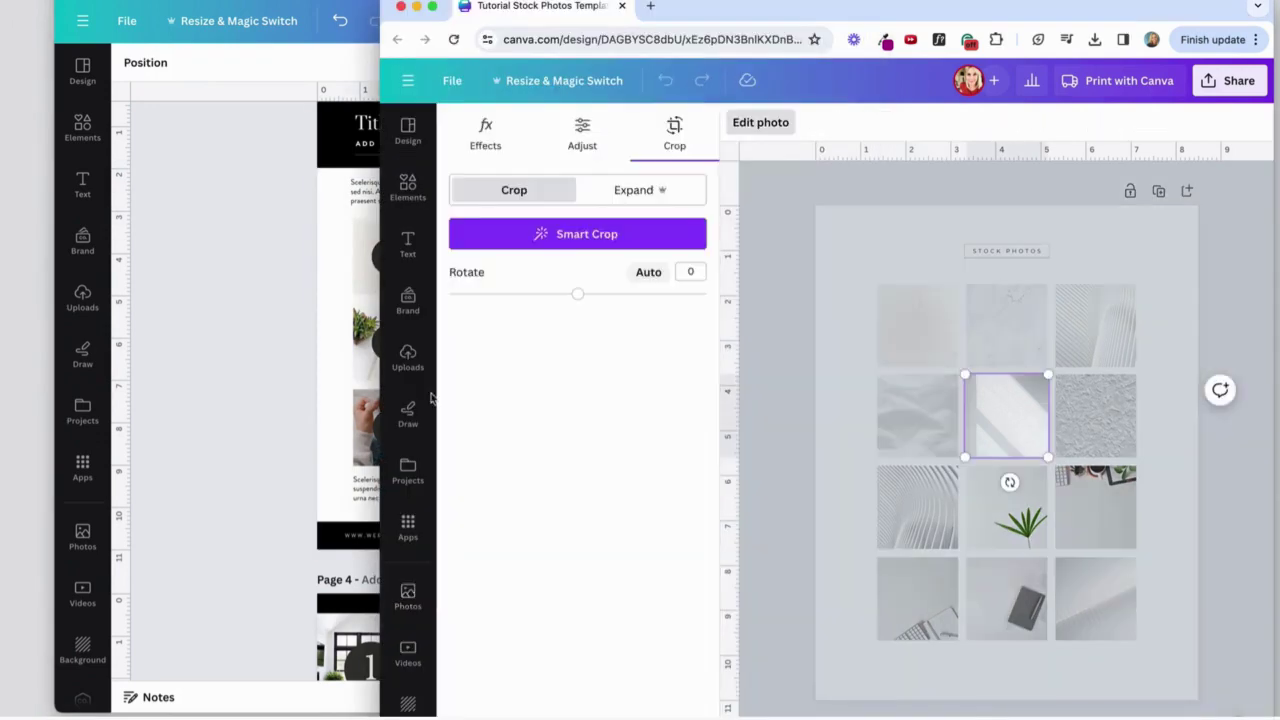
left_click(268, 355)
key("ctrl+v")
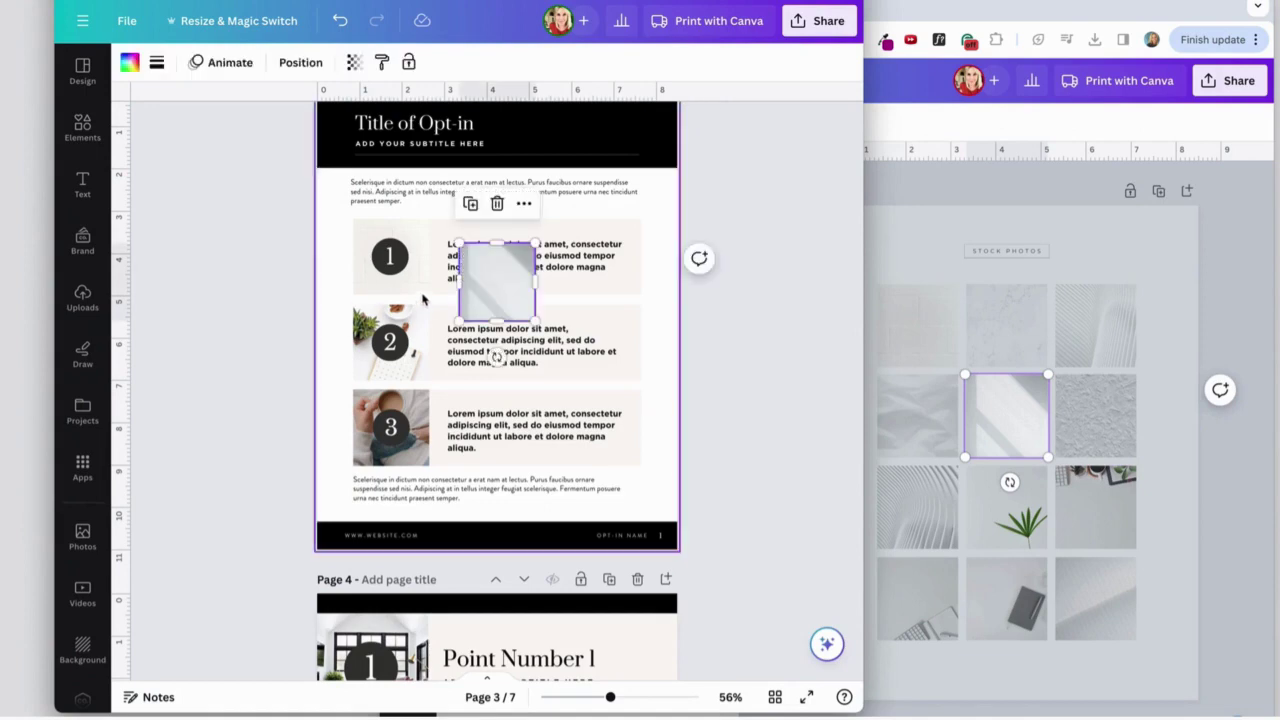
right_click(476, 293)
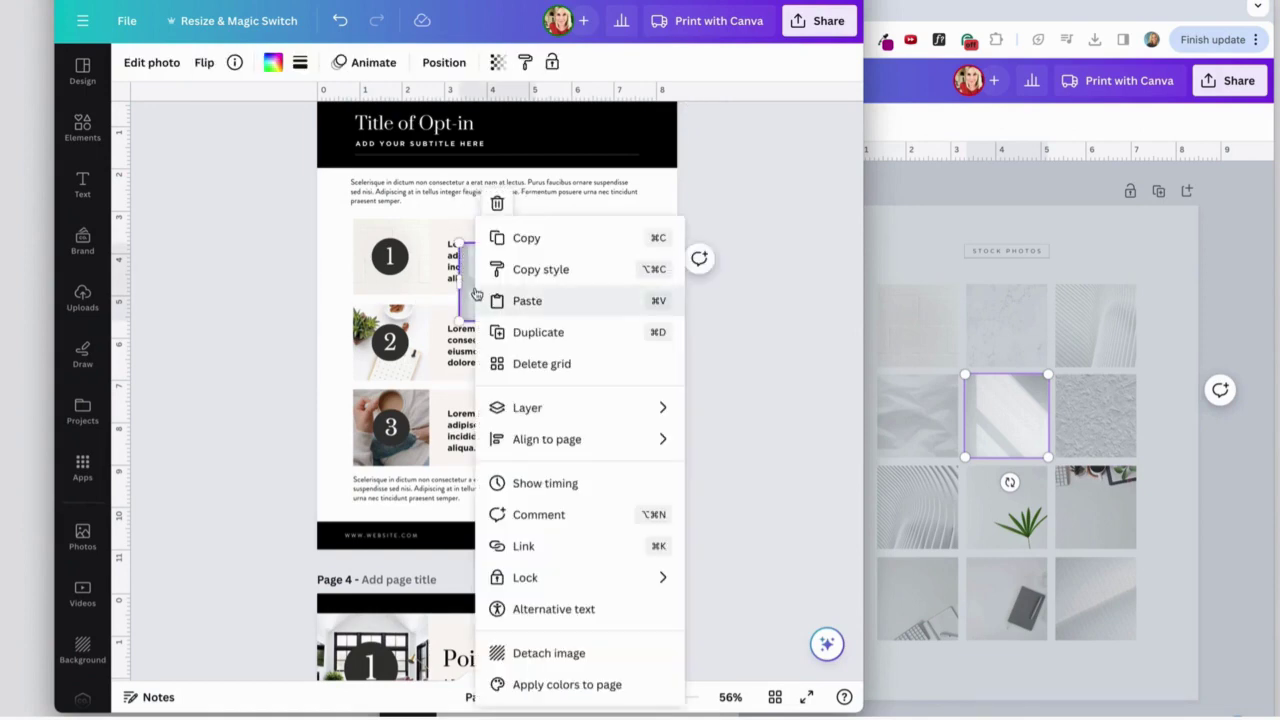
left_click(580, 655)
left_click_drag(442, 244, 362, 342)
left_click(480, 307)
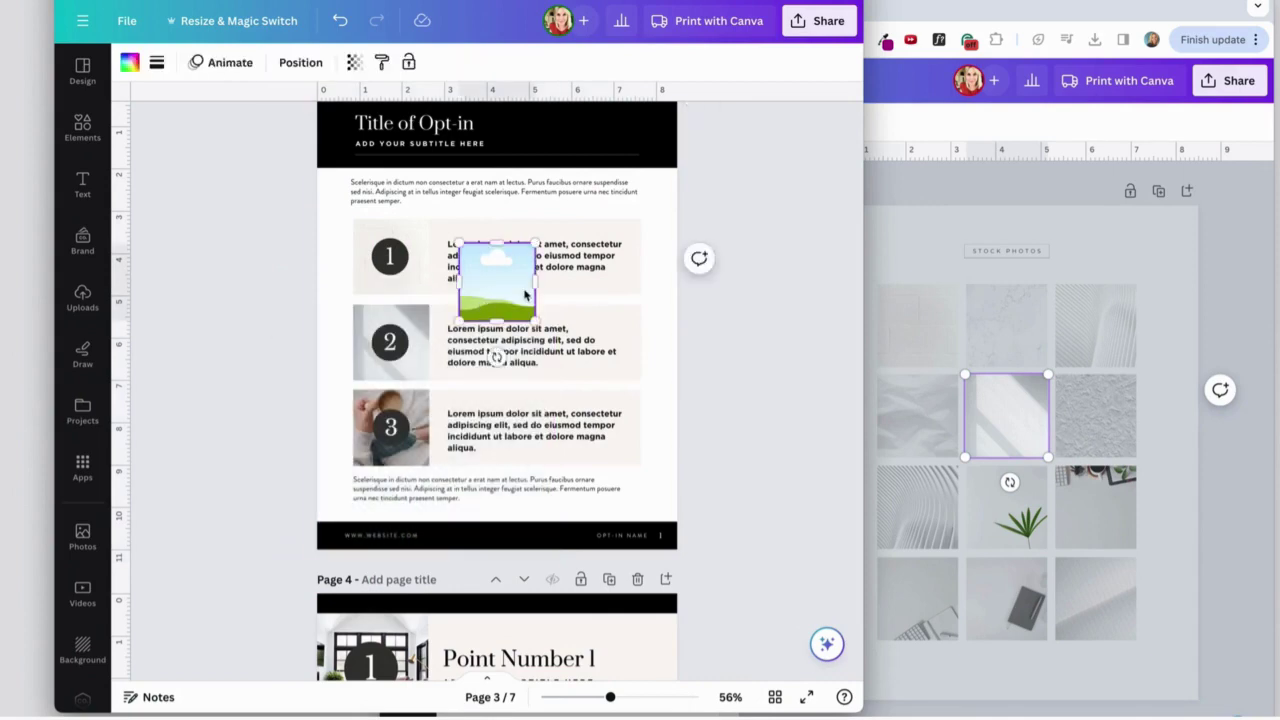
scroll(250, 379, "down", 2)
scroll(250, 379, "down", 2)
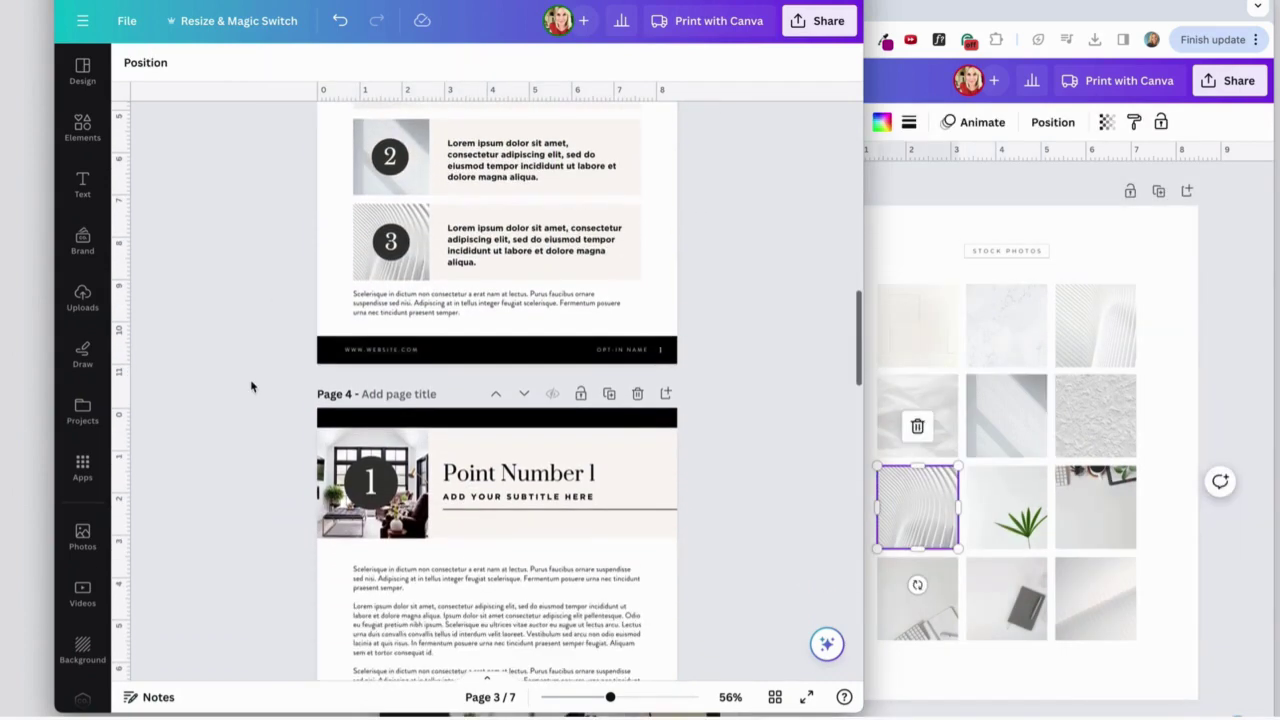
Find the Stock Photos folder by searching 'st' in Projects and open it
scroll(250, 379, "down", 2)
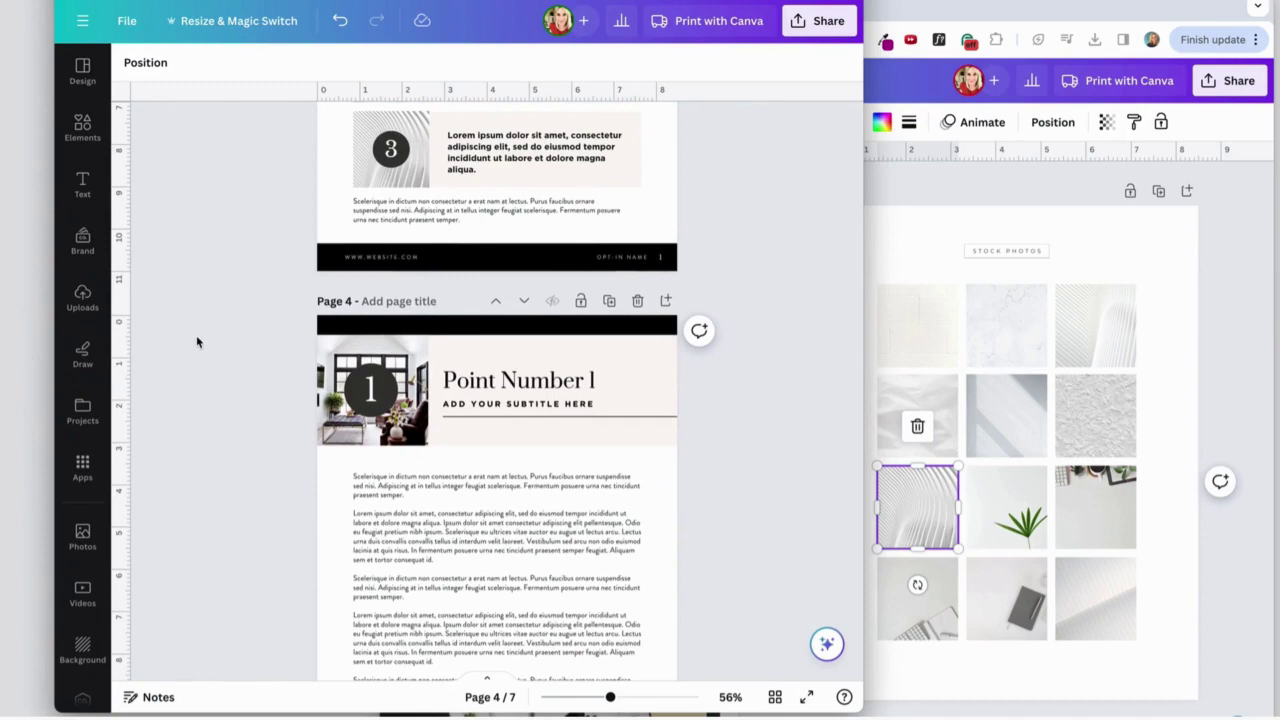
left_click(83, 410)
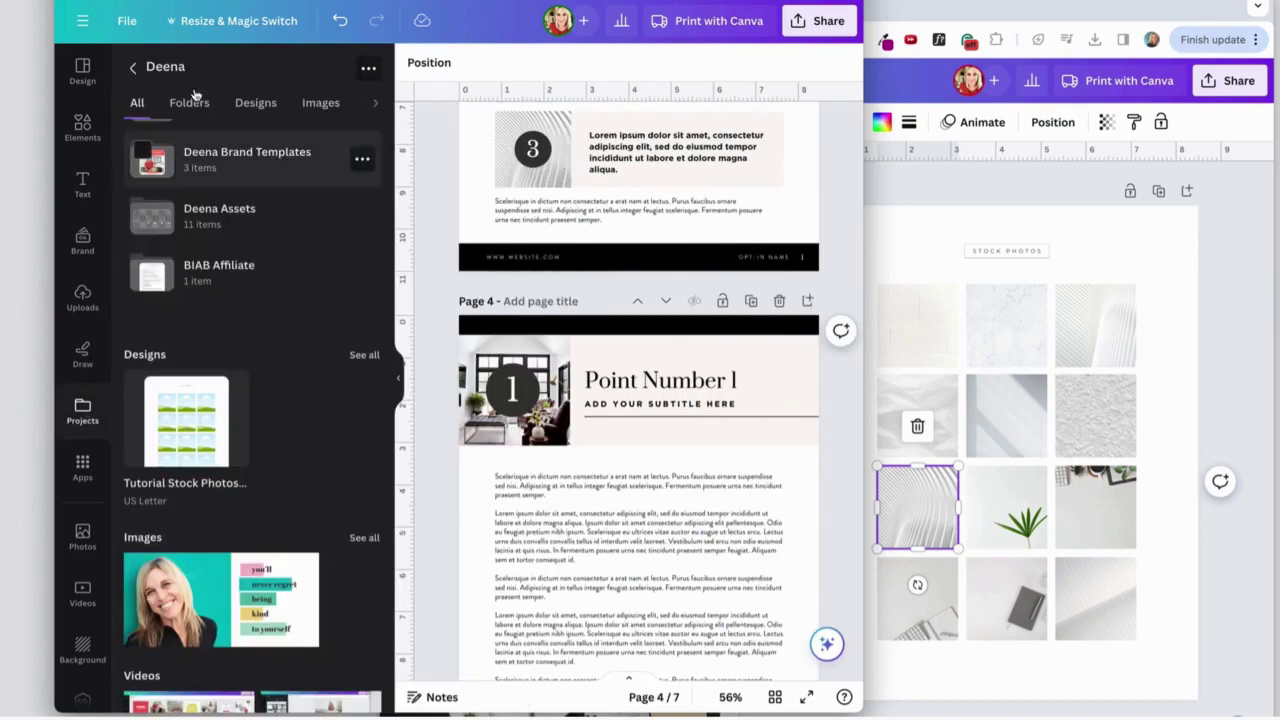
left_click(135, 69)
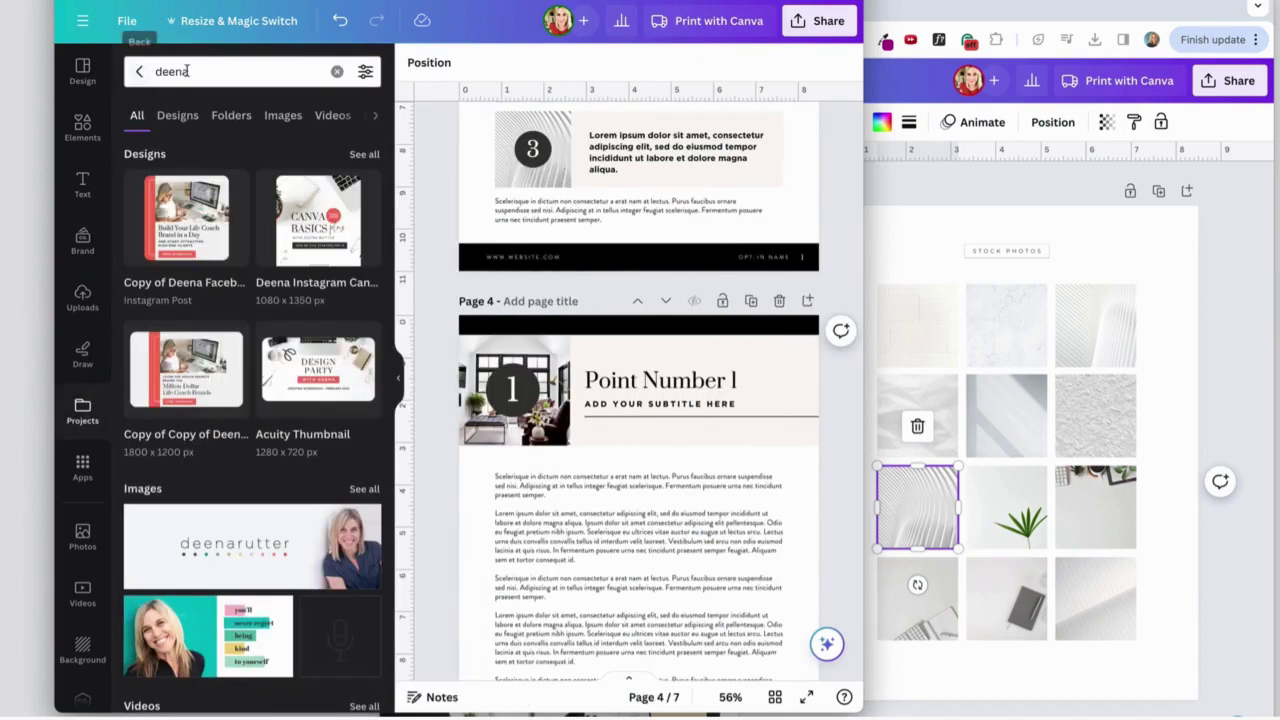
key("ctrl+a")
type("st")
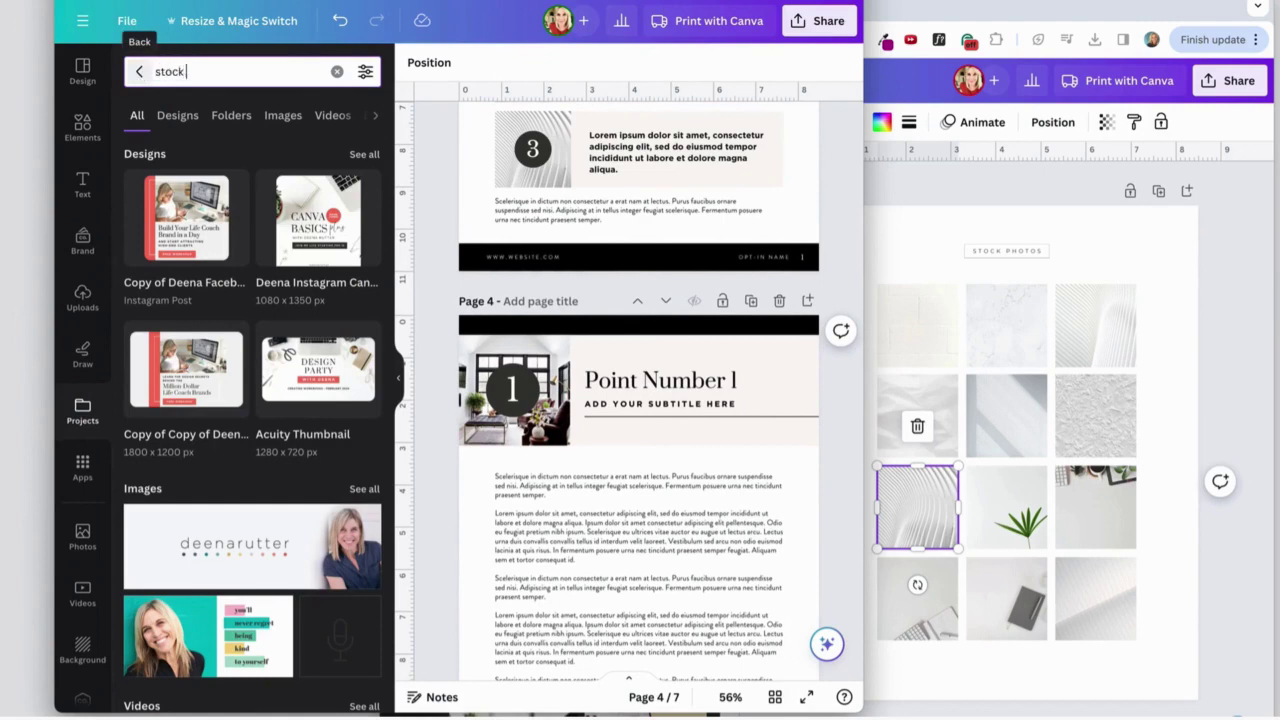
left_click(139, 71)
left_click(223, 371)
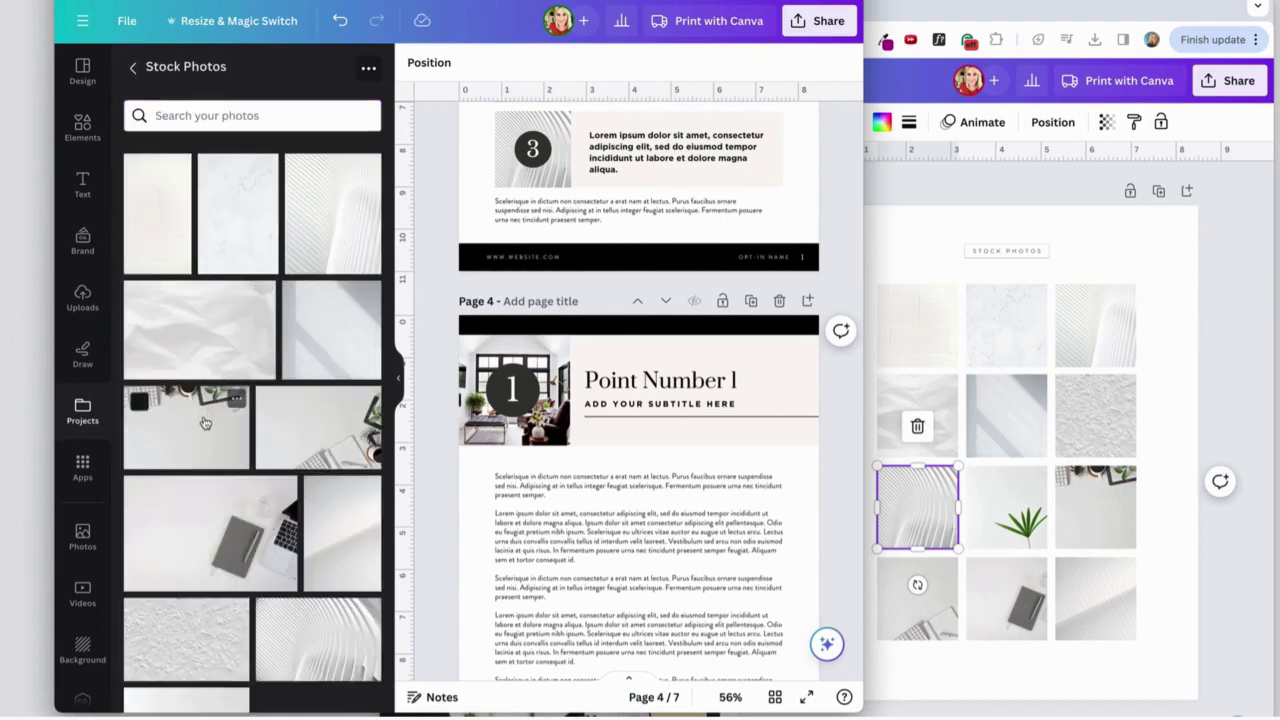
Place the white desk photo in the Point Number 1 image frame on page 4
left_click_drag(204, 423, 478, 360)
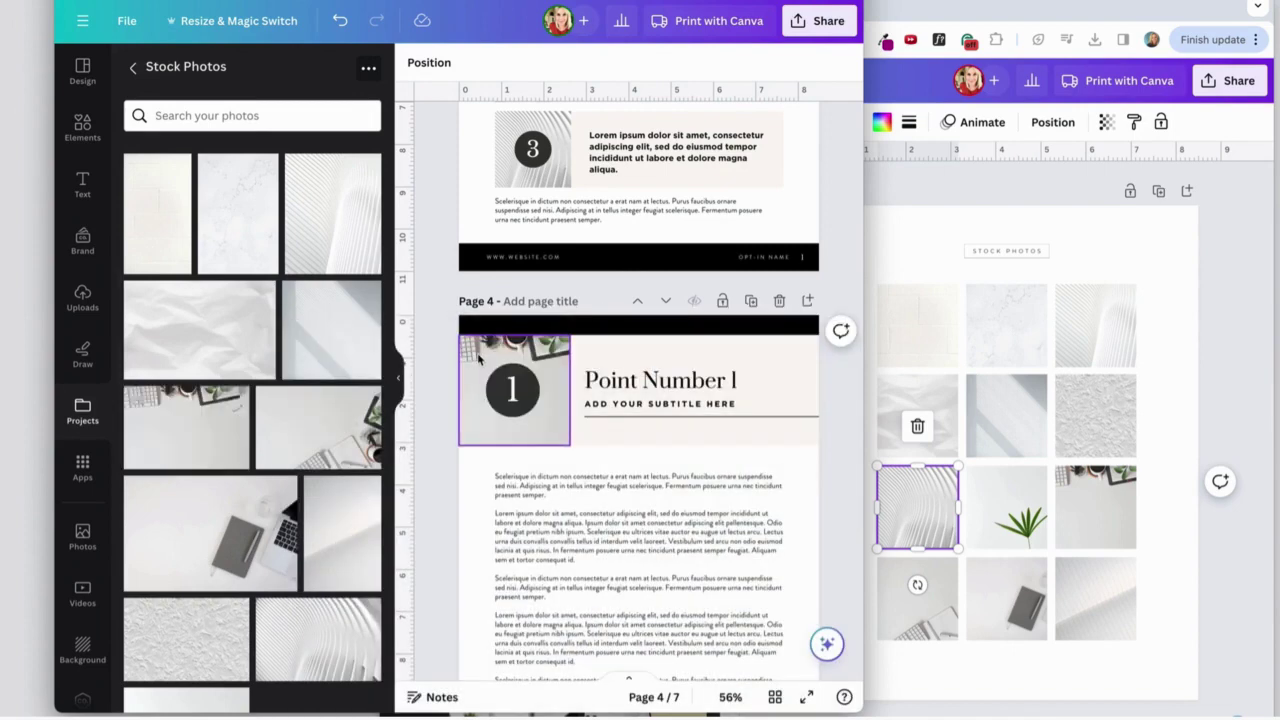
scroll(330, 490, "down", 2)
scroll(441, 554, "down", 5)
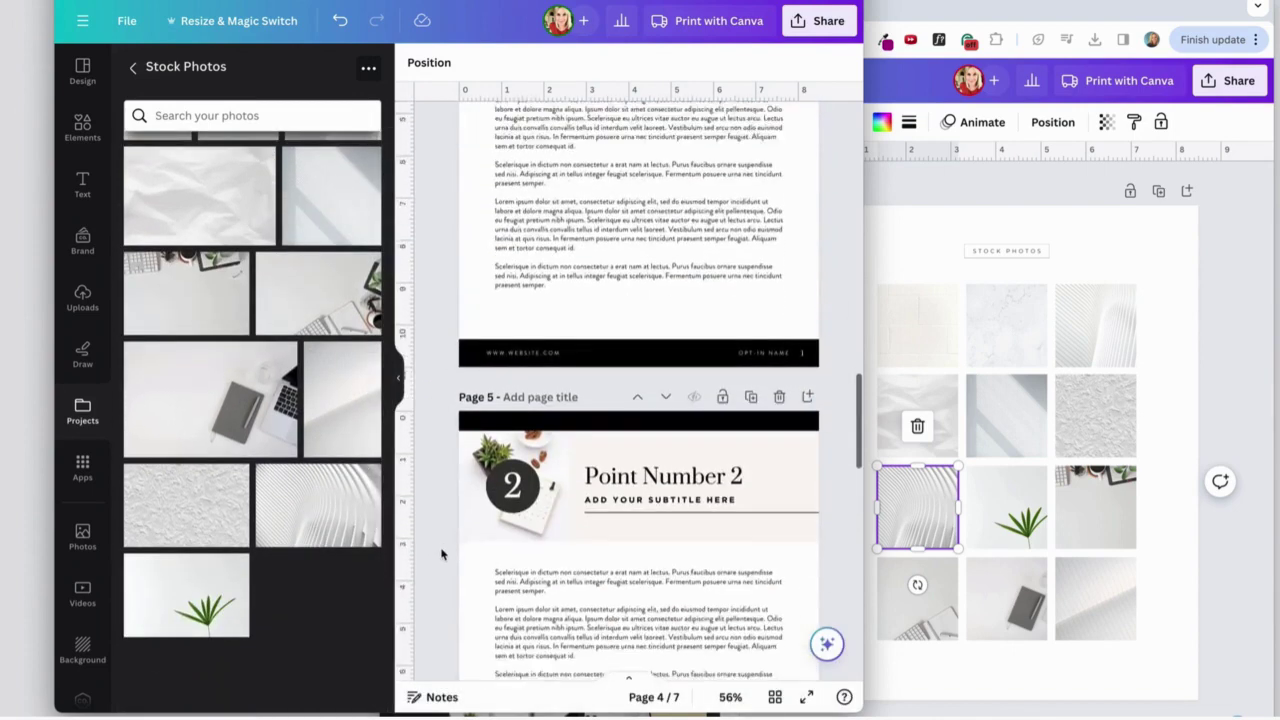
scroll(441, 554, "down", 1)
left_click_drag(335, 315, 490, 388)
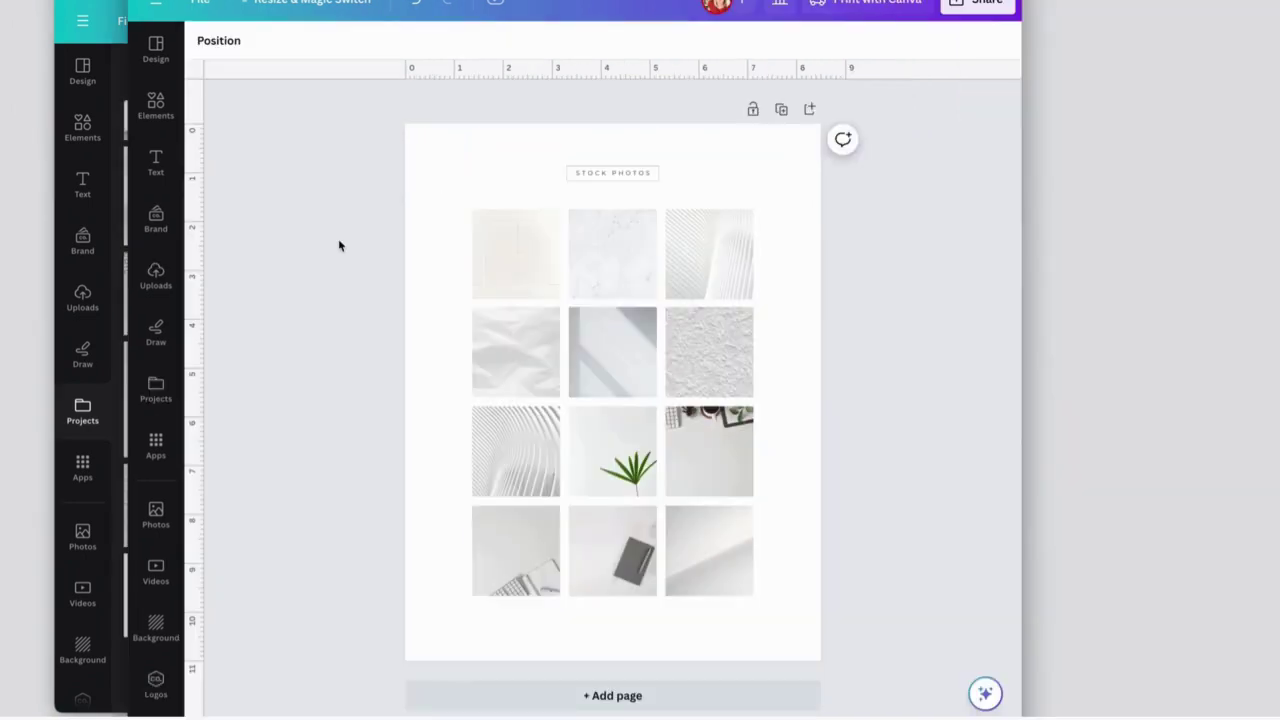